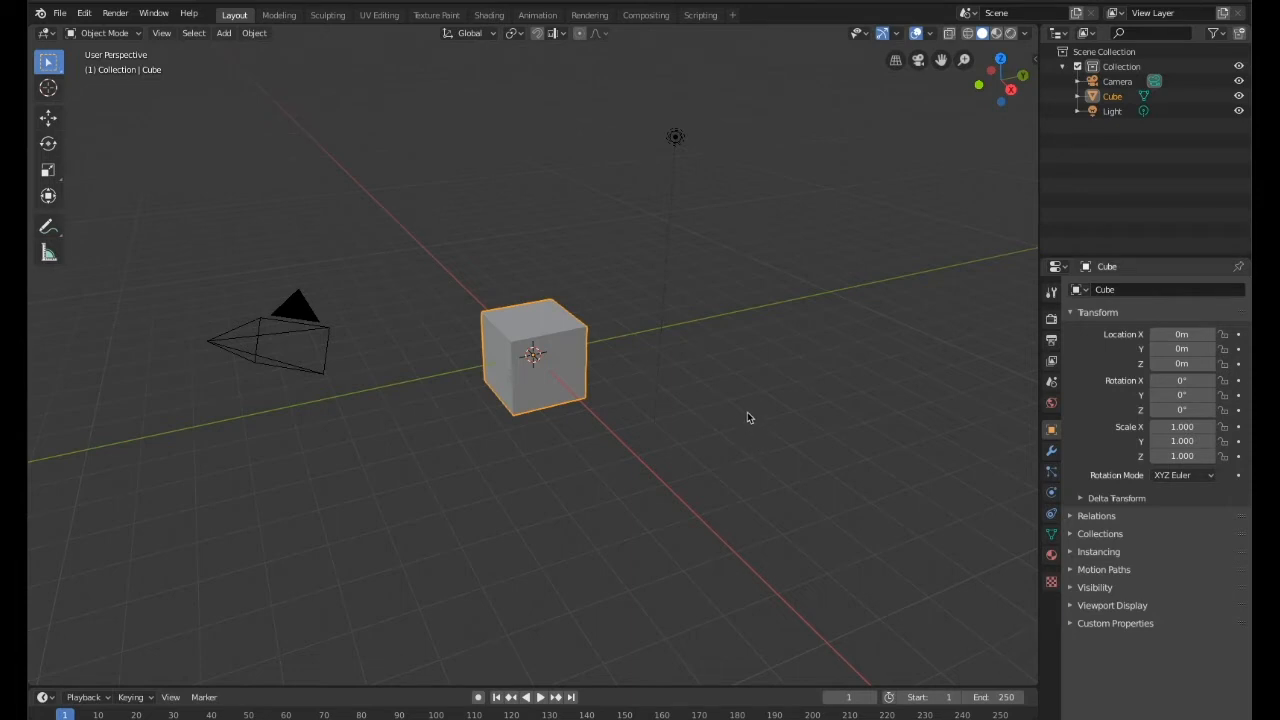
# Examine the default cube from different angles and viewing distances
pyautogui.moveTo(748, 413); pyautogui.dragTo(722, 413, button='middle')
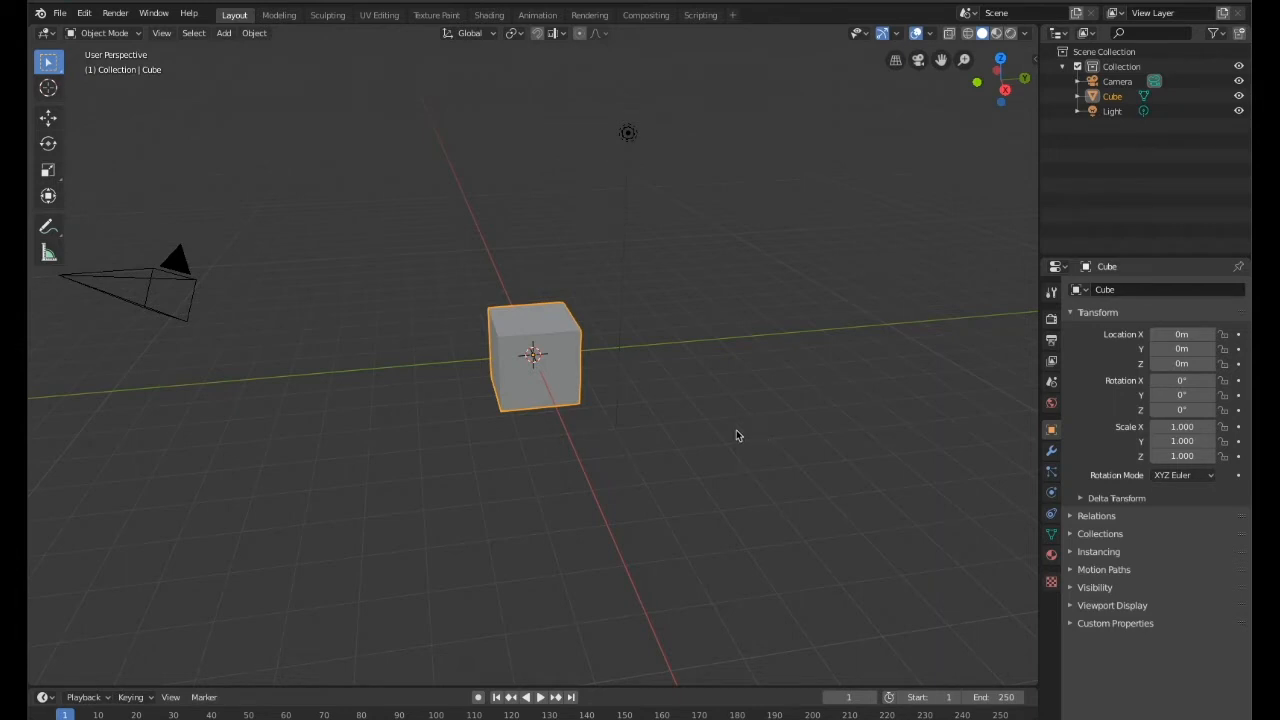
pyautogui.moveTo(346, 451)
pyautogui.mouseDown(button='middle')
pyautogui.moveTo(646, 437)
pyautogui.moveTo(212, 440)
pyautogui.moveTo(414, 440)
pyautogui.moveTo(336, 444)
pyautogui.mouseUp(button='middle')
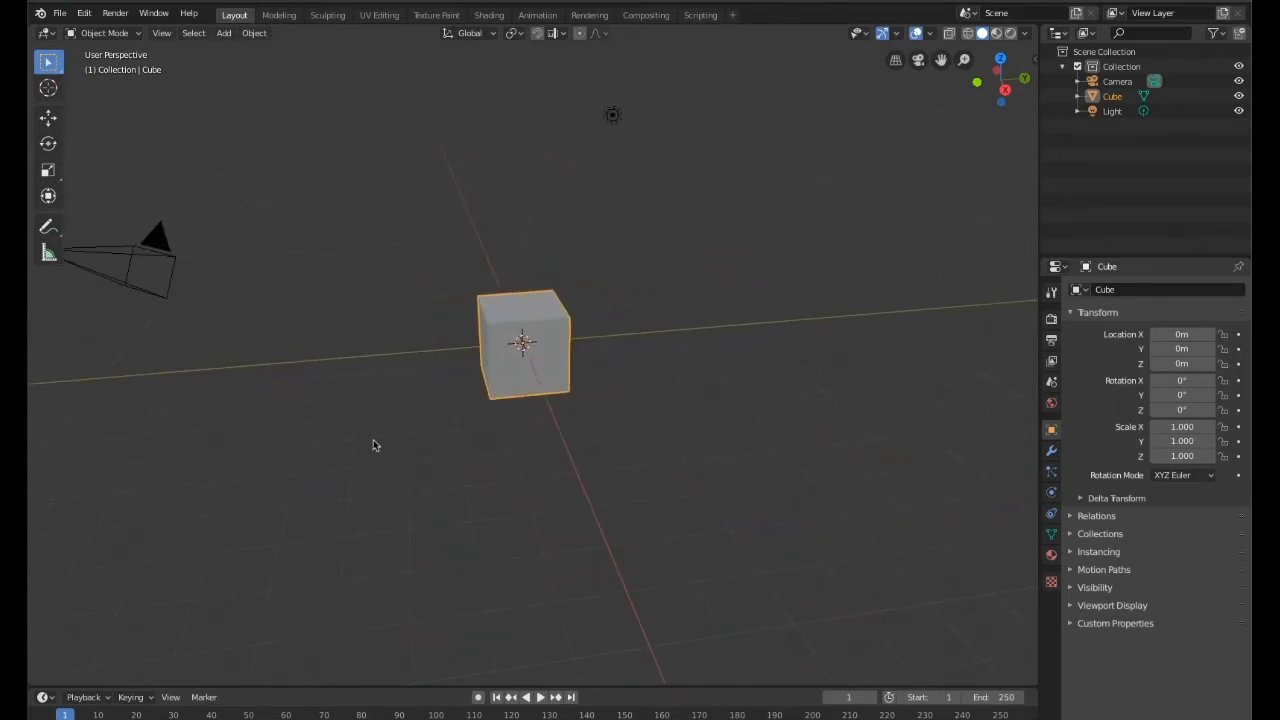
pyautogui.scroll(3, 450, 441)
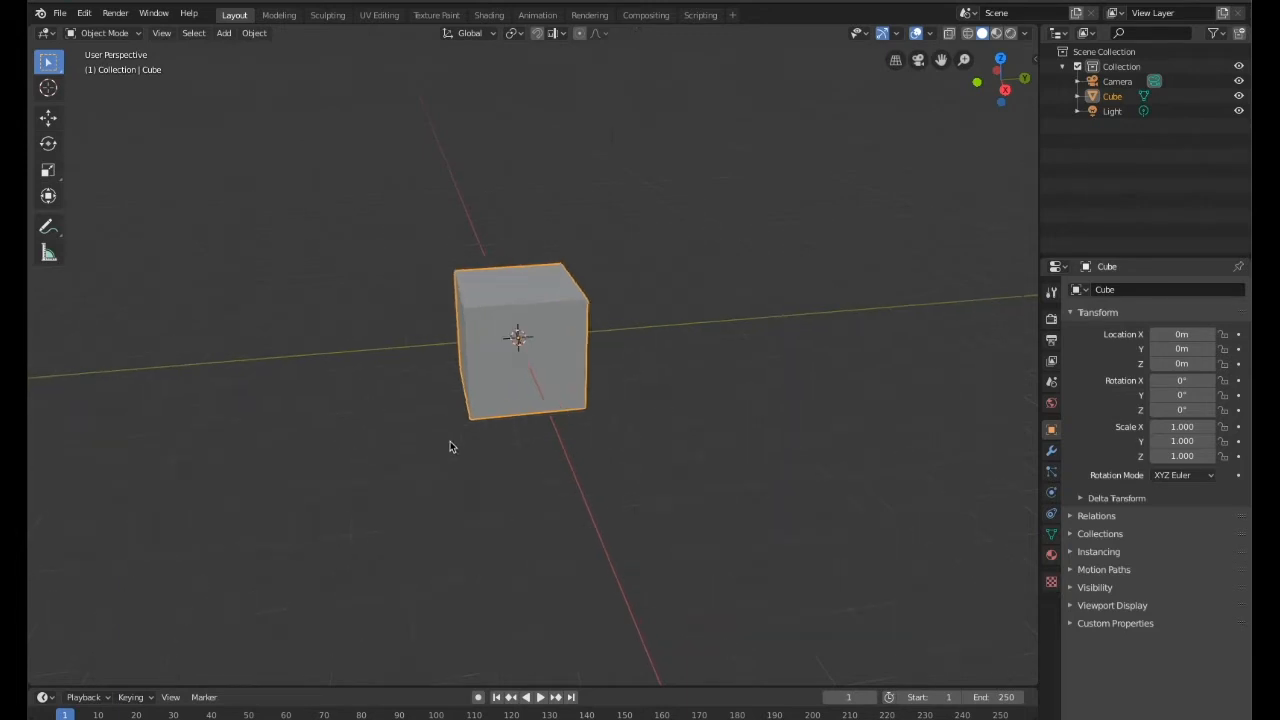
pyautogui.scroll(-3, 450, 441)
pyautogui.scroll(1, 450, 441)
pyautogui.scroll(1, 450, 441)
pyautogui.scroll(-1, 450, 441)
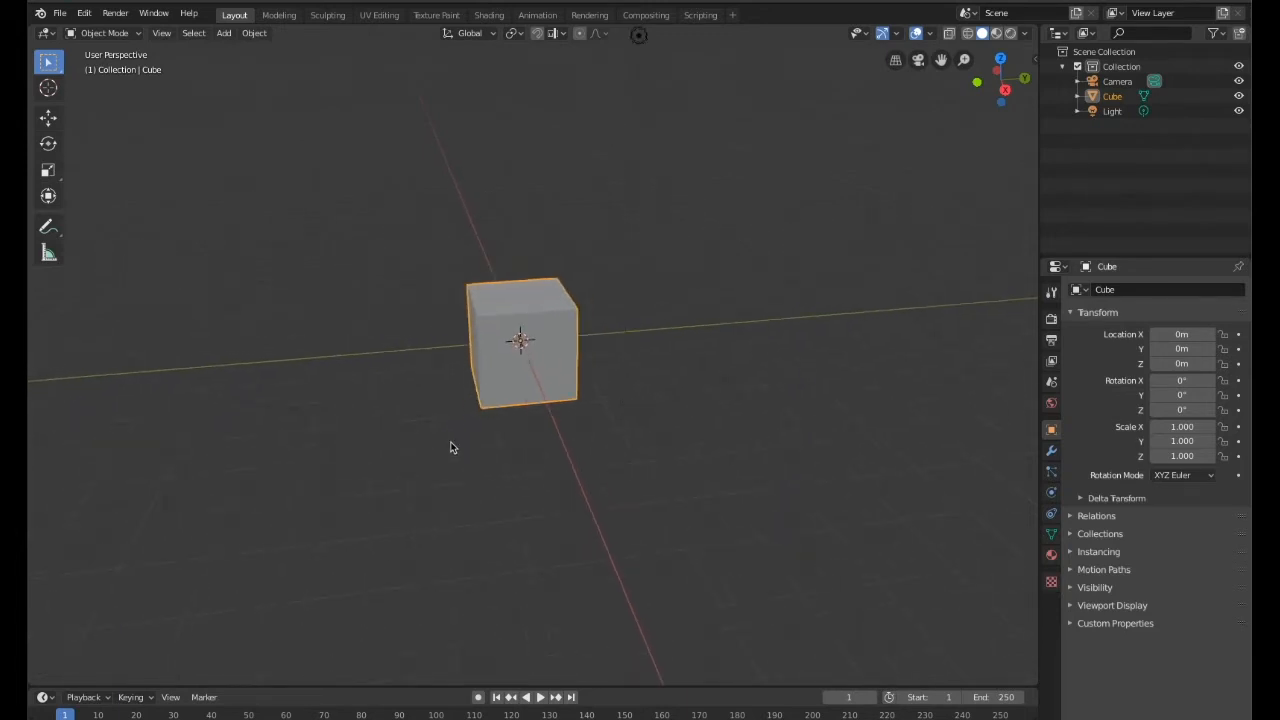
# Select the default cube and delete it from the scene
pyautogui.click(685, 405)
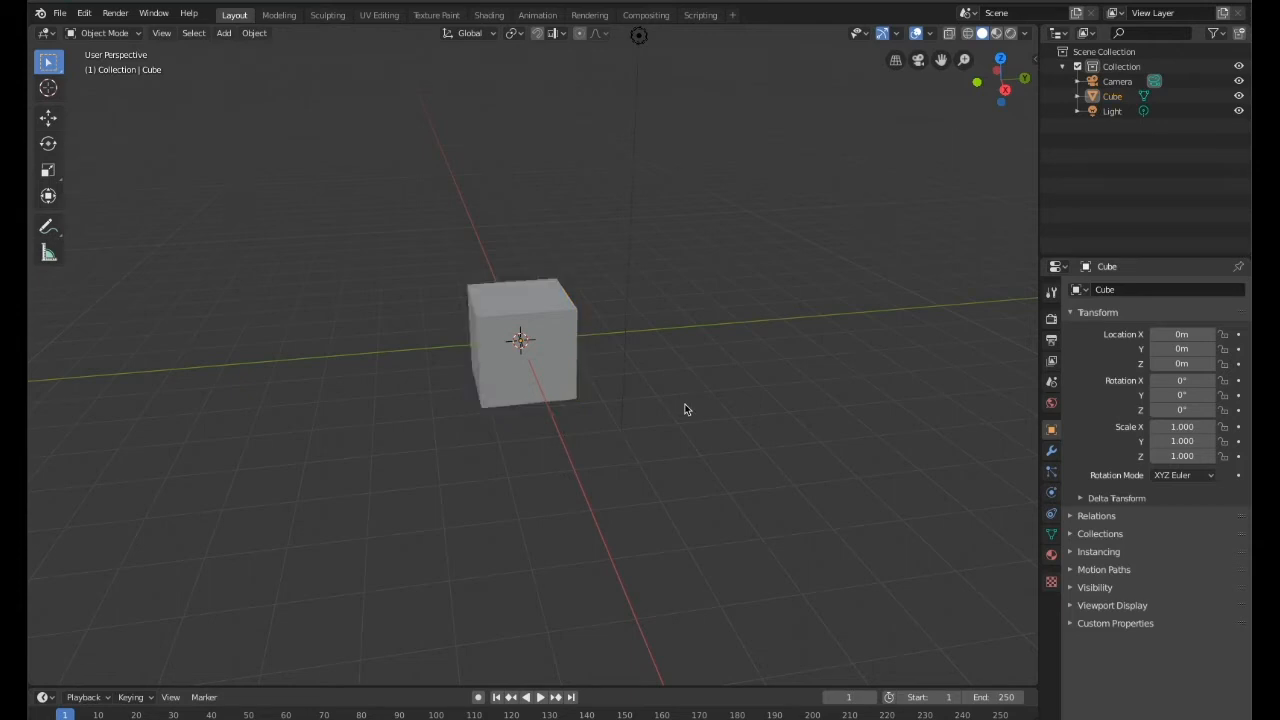
pyautogui.click(550, 378)
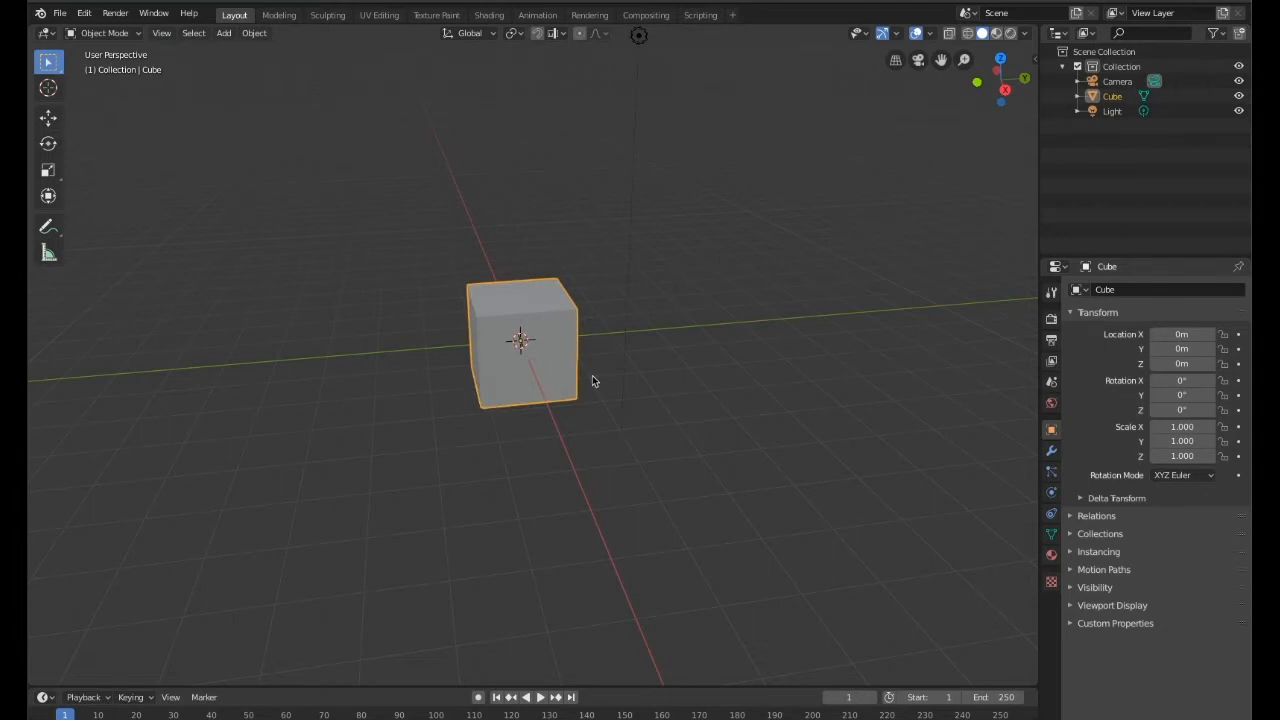
pyautogui.rightClick(558, 372)
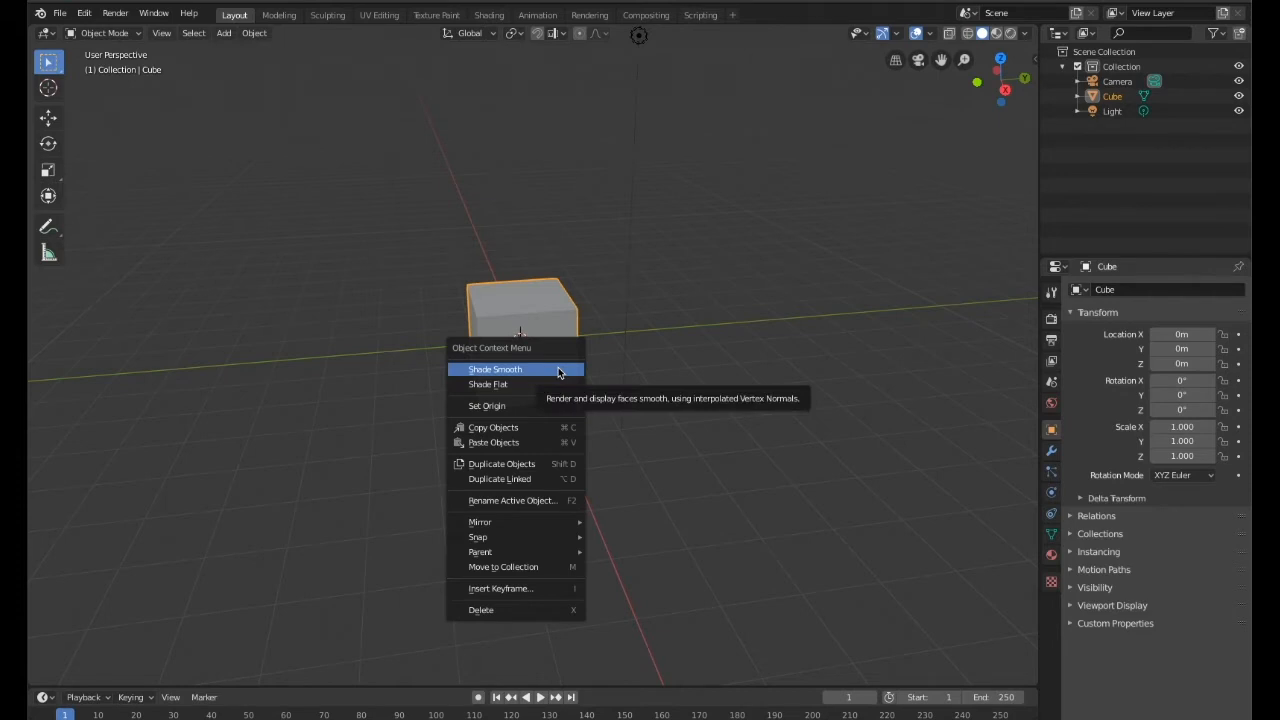
pyautogui.click(569, 609)
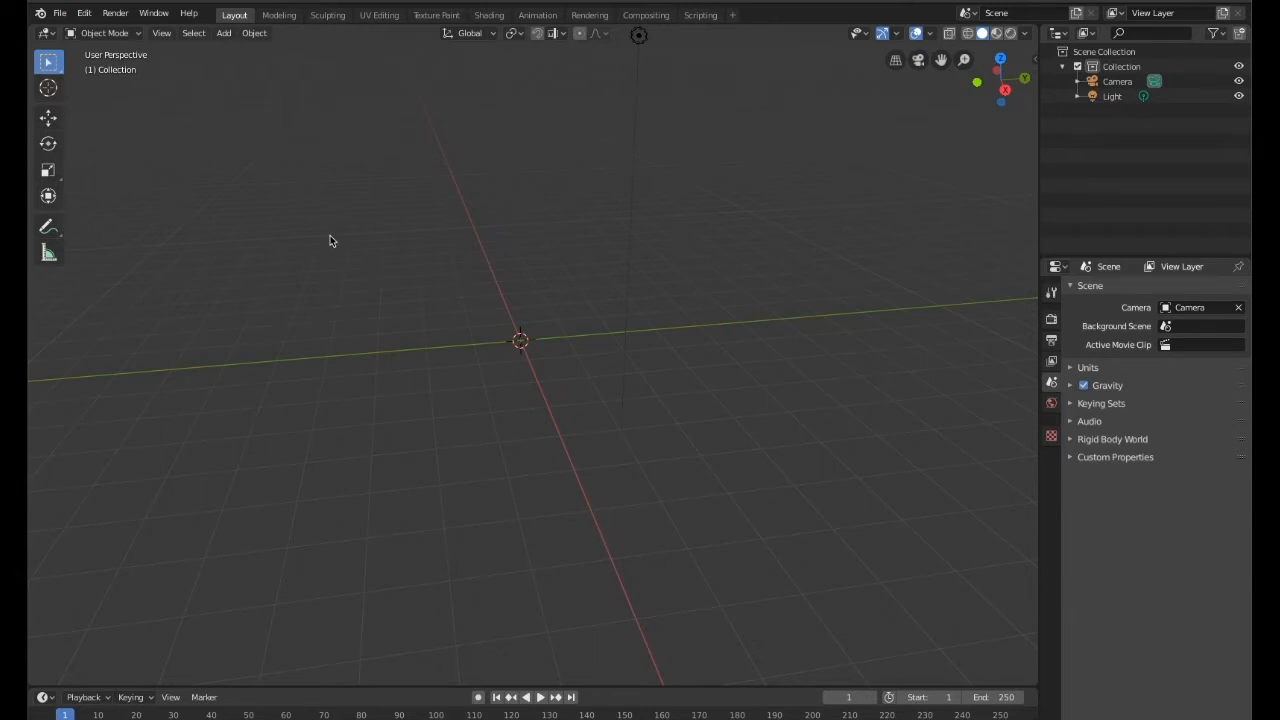
# Add a cone mesh at the scene origin
pyautogui.click(222, 34)
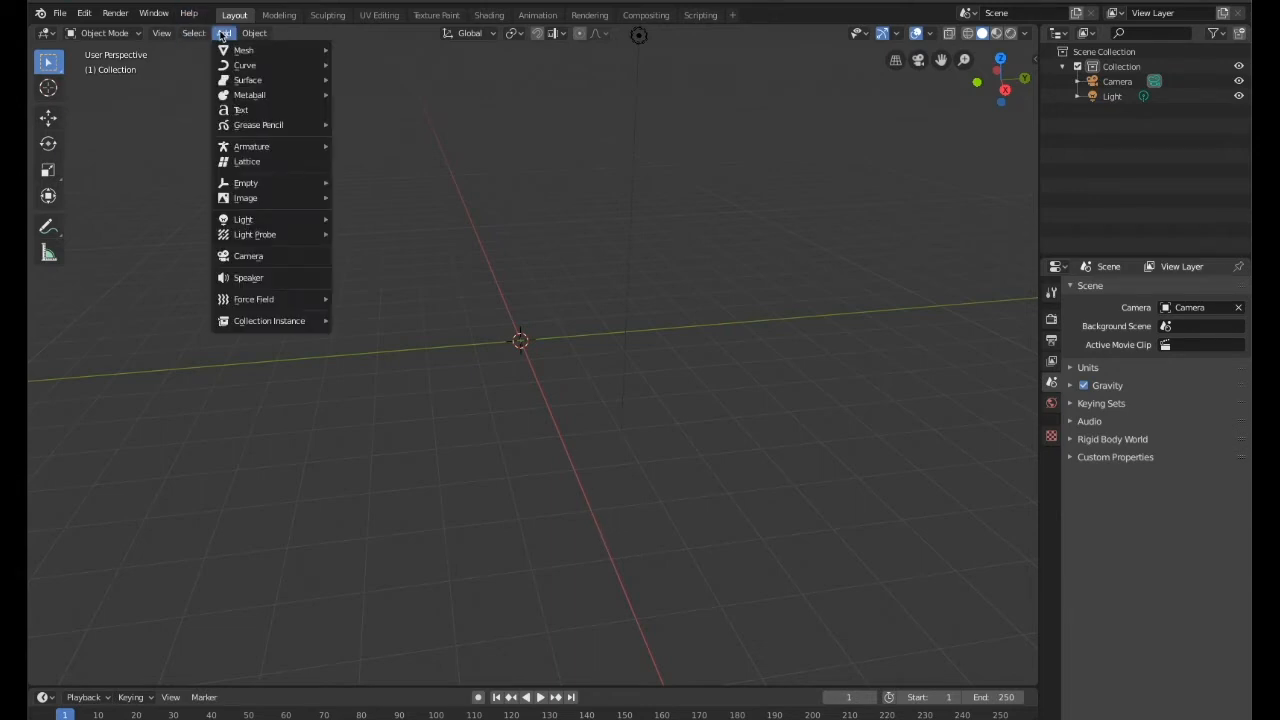
pyautogui.moveTo(229, 51)
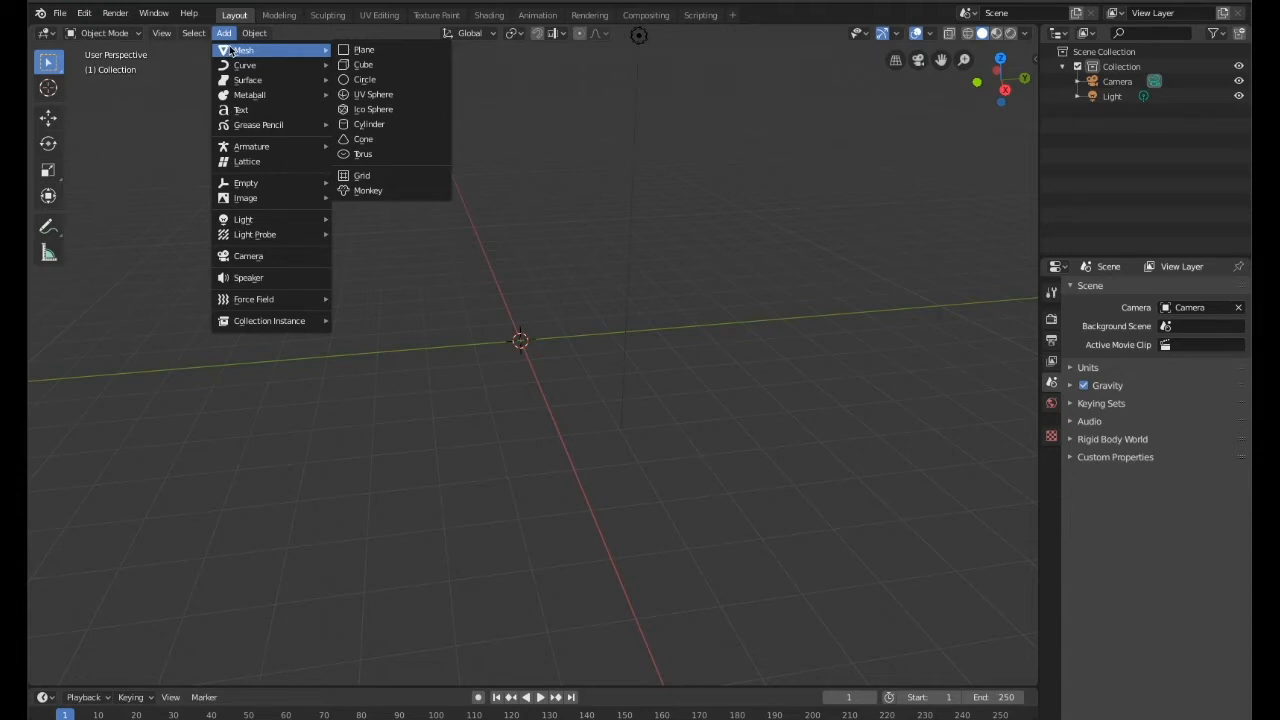
pyautogui.click(363, 139)
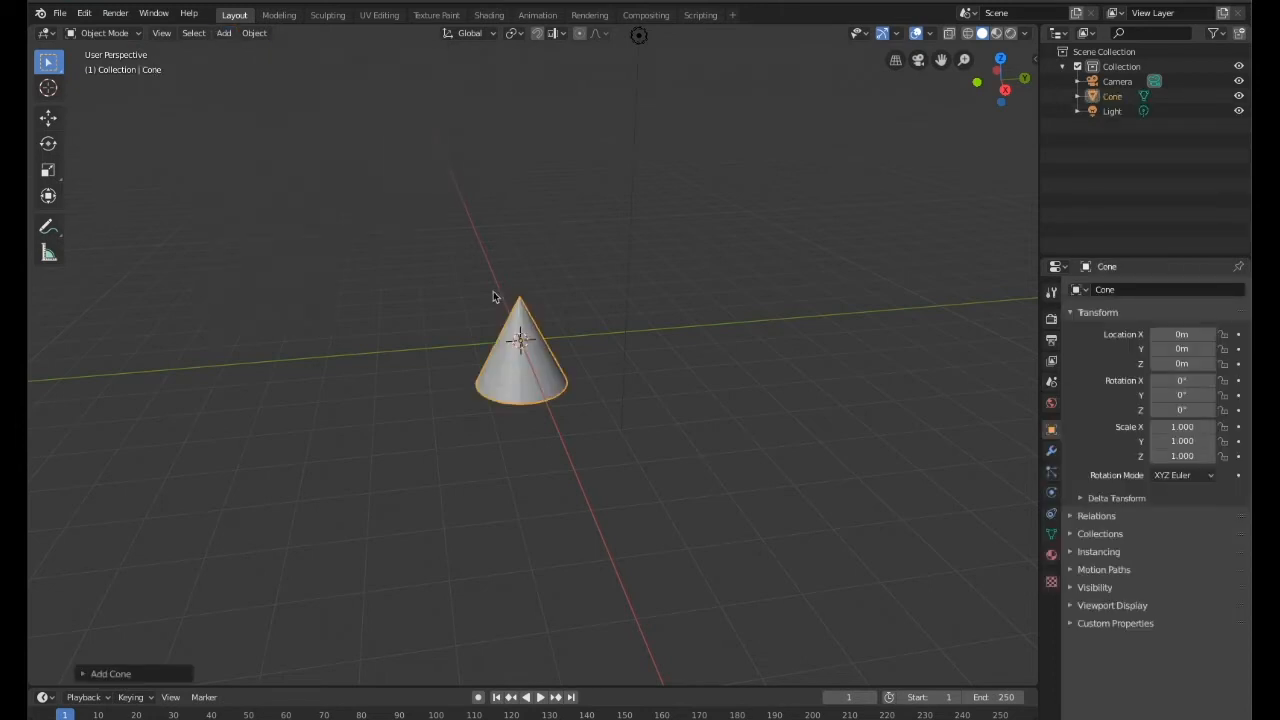
pyautogui.moveTo(491, 294); pyautogui.dragTo(477, 322, button='middle')
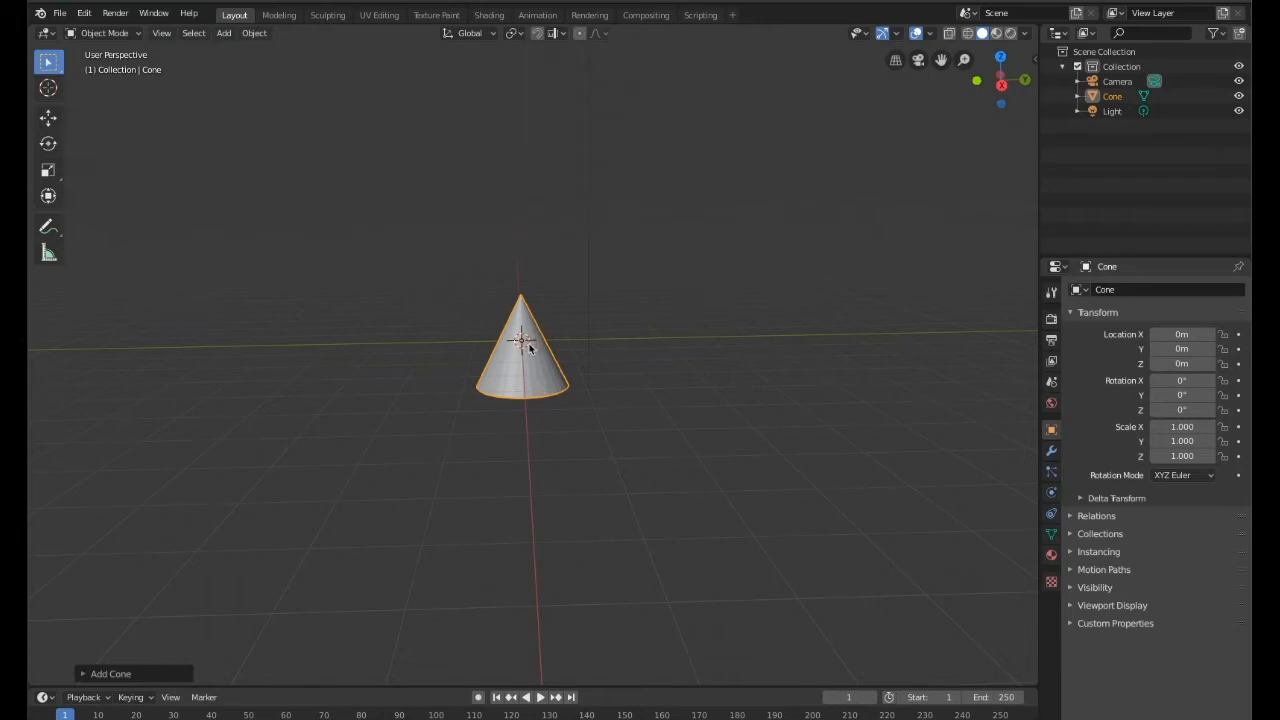
# Move the cone straight up along the Z axis to a height of about 1.35 m
pyautogui.click(48, 118)
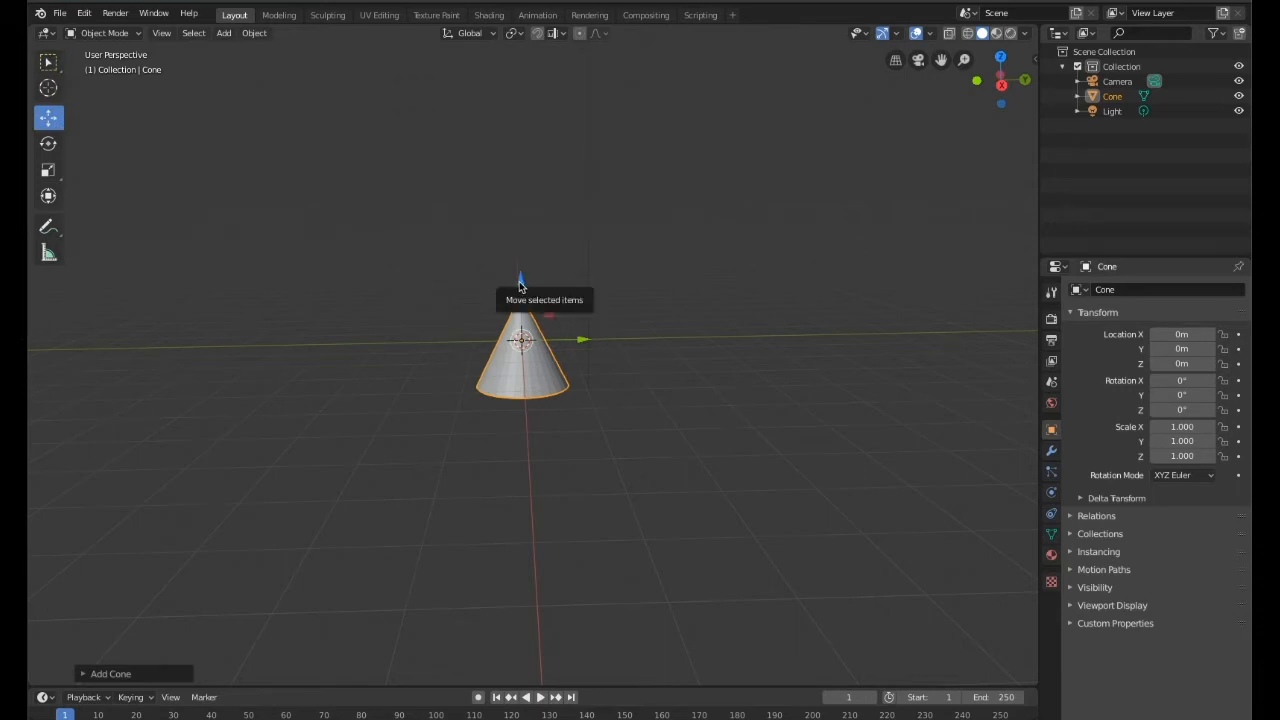
pyautogui.moveTo(518, 284); pyautogui.dragTo(517, 212)
pyautogui.moveTo(585, 331); pyautogui.dragTo(485, 370, button='middle')
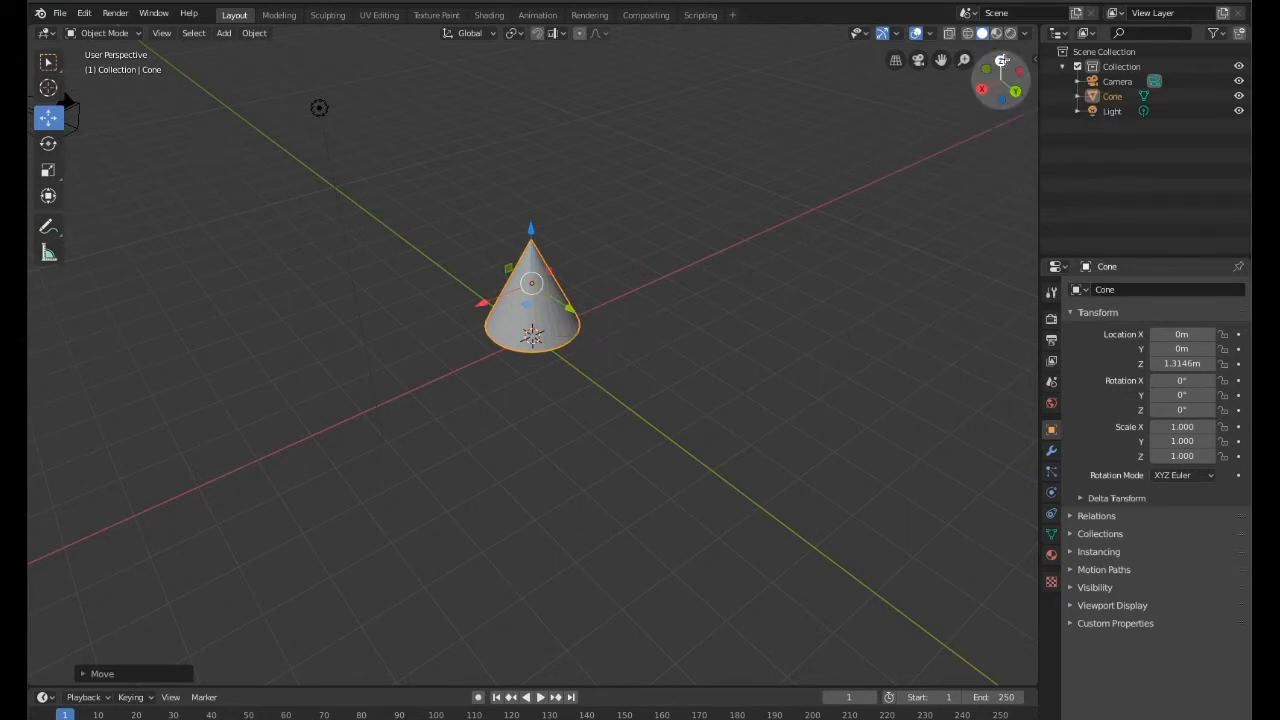
pyautogui.moveTo(586, 394); pyautogui.dragTo(515, 494, button='middle')
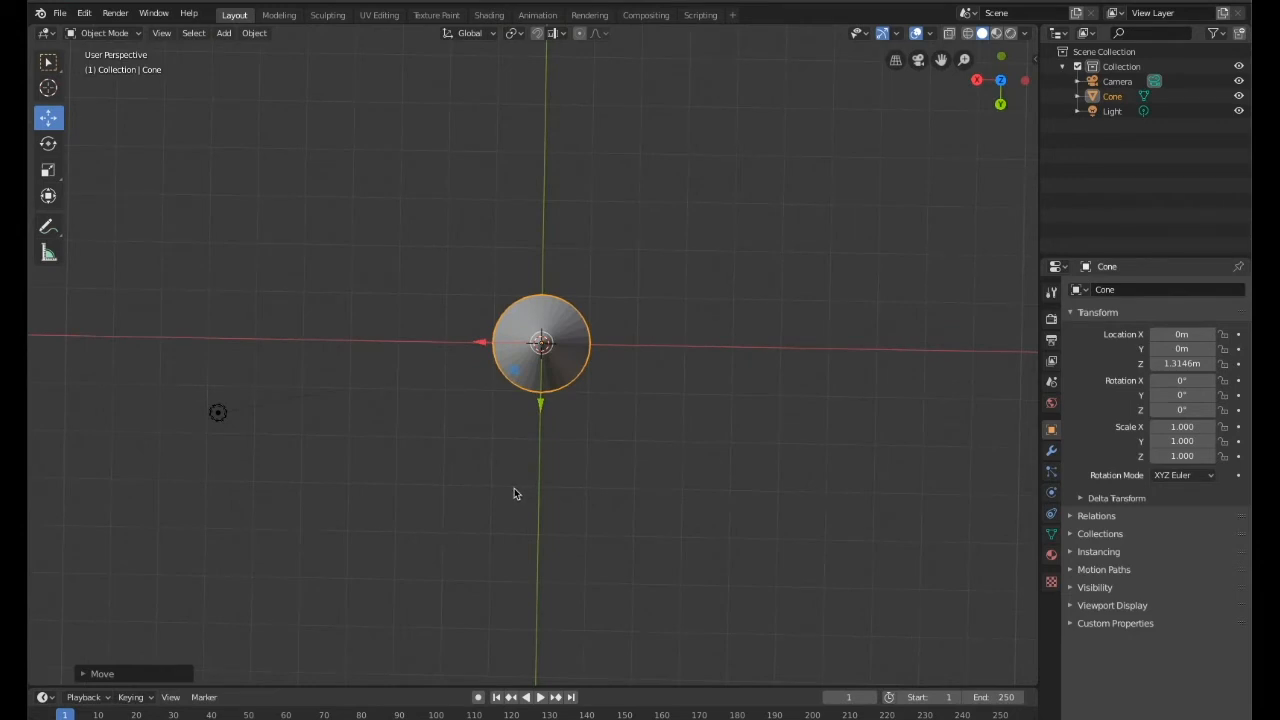
pyautogui.moveTo(514, 491); pyautogui.dragTo(548, 371, button='middle')
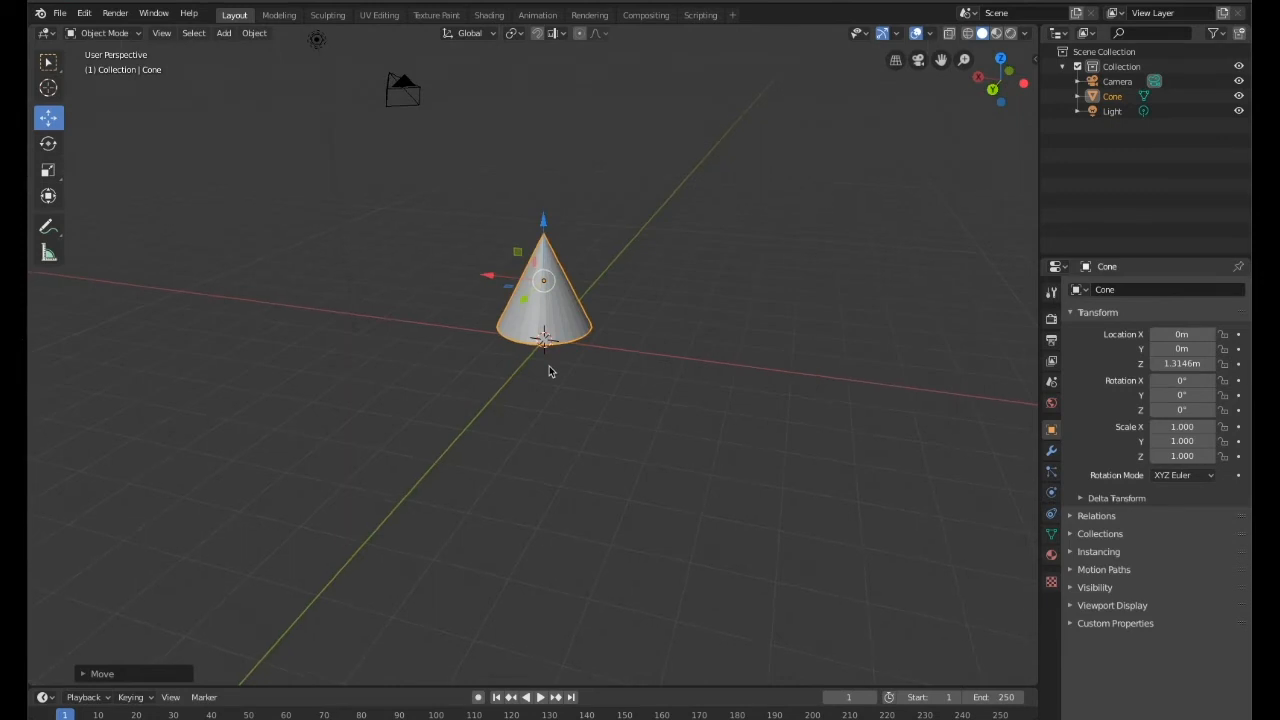
pyautogui.moveTo(543, 221)
pyautogui.mouseDown()
pyautogui.moveTo(539, 204)
pyautogui.moveTo(540, 218)
pyautogui.mouseUp()
pyautogui.moveTo(541, 448); pyautogui.dragTo(697, 471, button='middle')
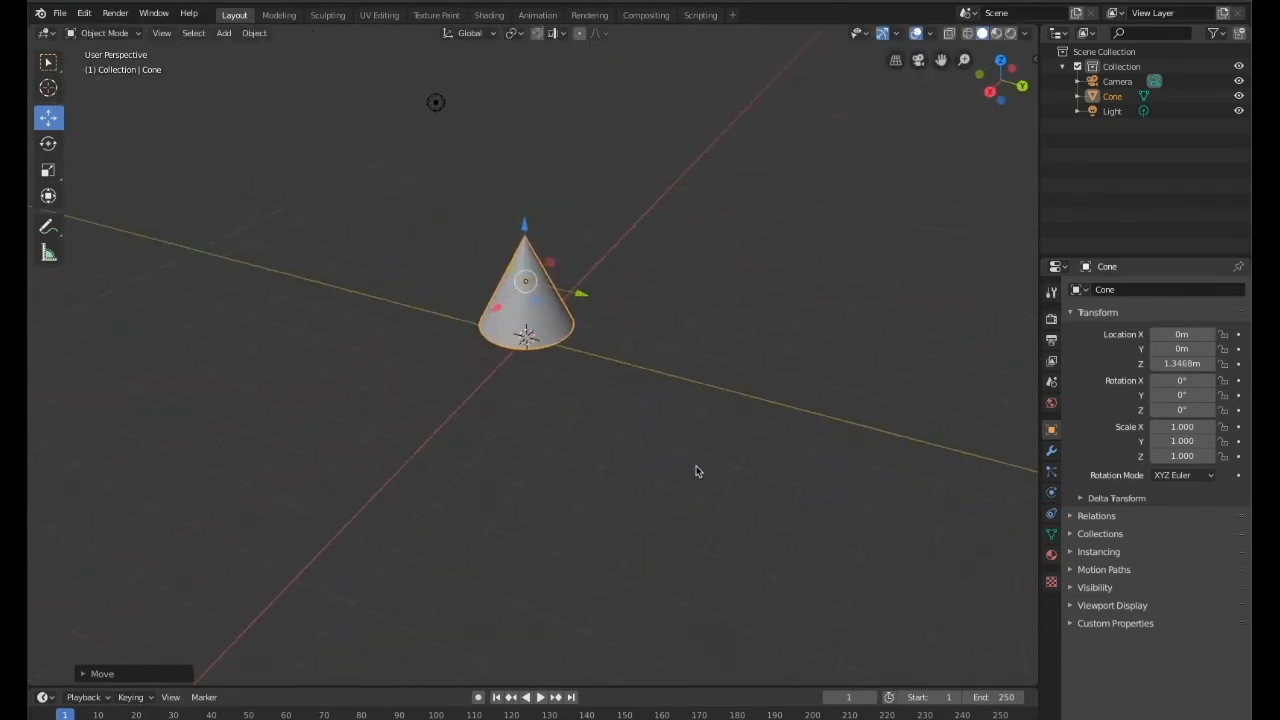
# Try rotating the cone about single axes and freely with the Rotate tool, undoing each rotation
pyautogui.click(50, 145)
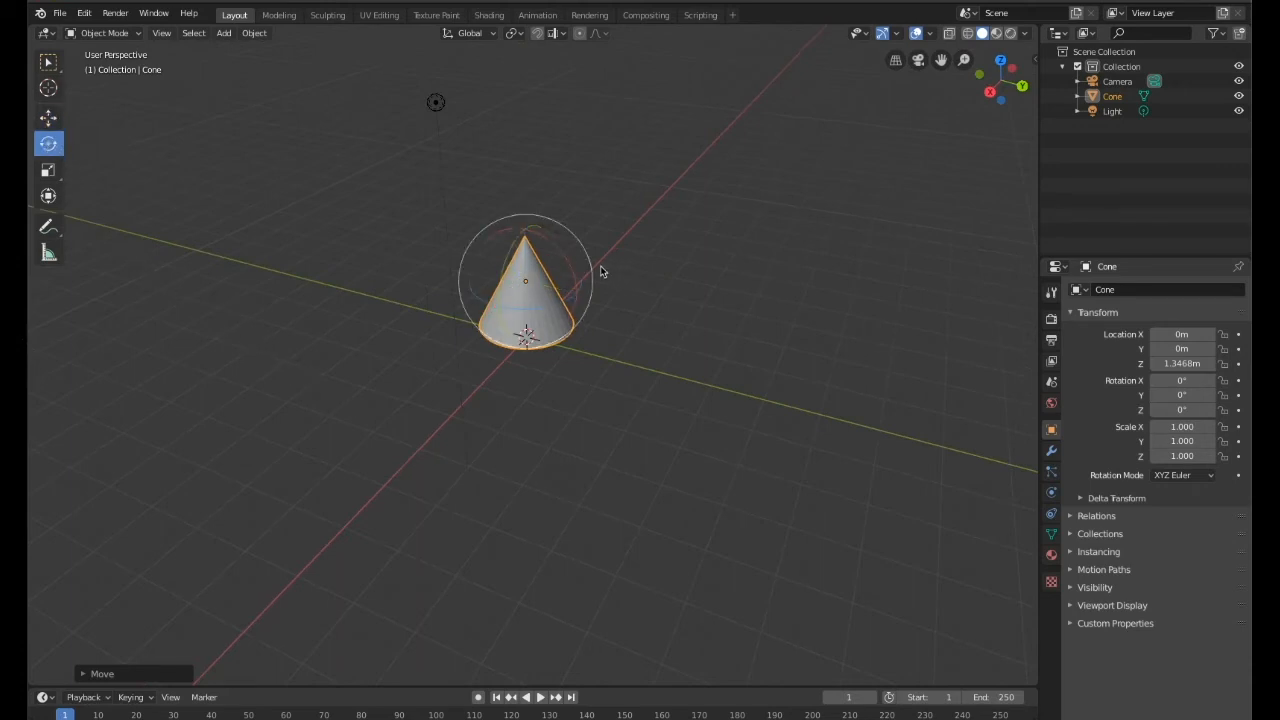
pyautogui.moveTo(574, 271); pyautogui.dragTo(568, 329)
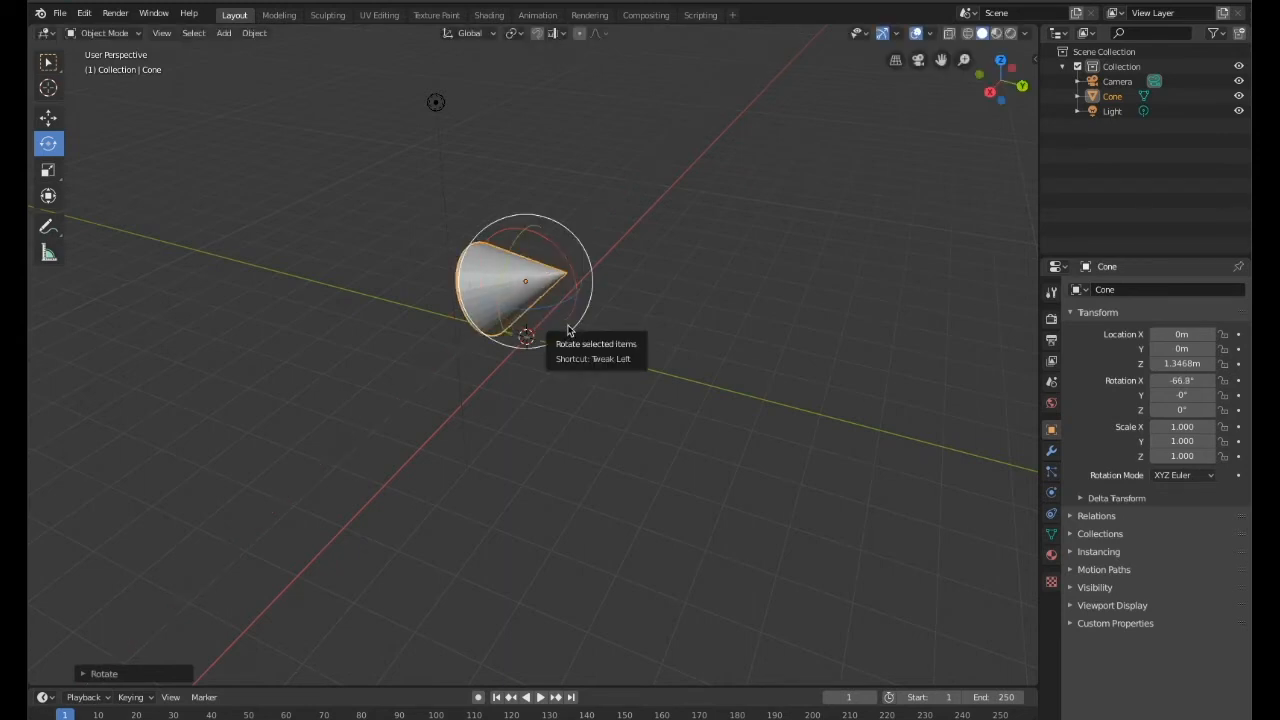
pyautogui.hotkey('ctrl', 'z')
pyautogui.moveTo(523, 236); pyautogui.dragTo(512, 307)
pyautogui.hotkey('ctrl', 'z')
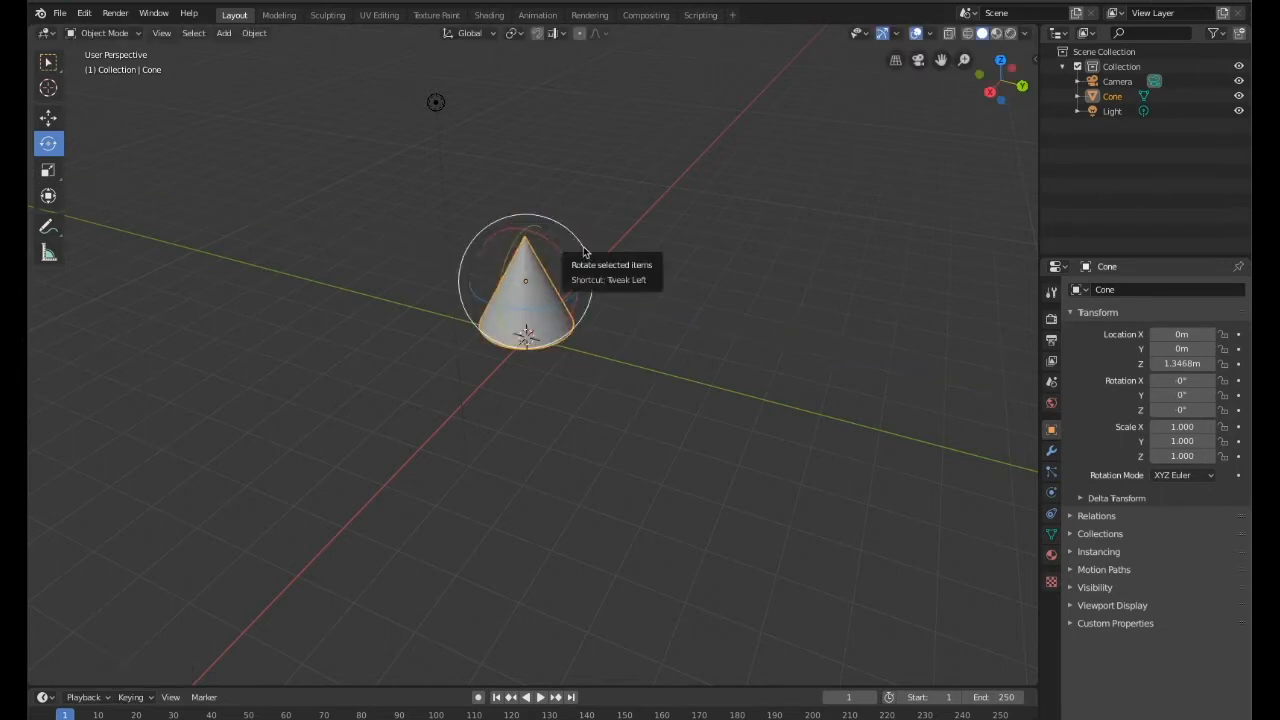
pyautogui.moveTo(585, 251); pyautogui.dragTo(612, 289)
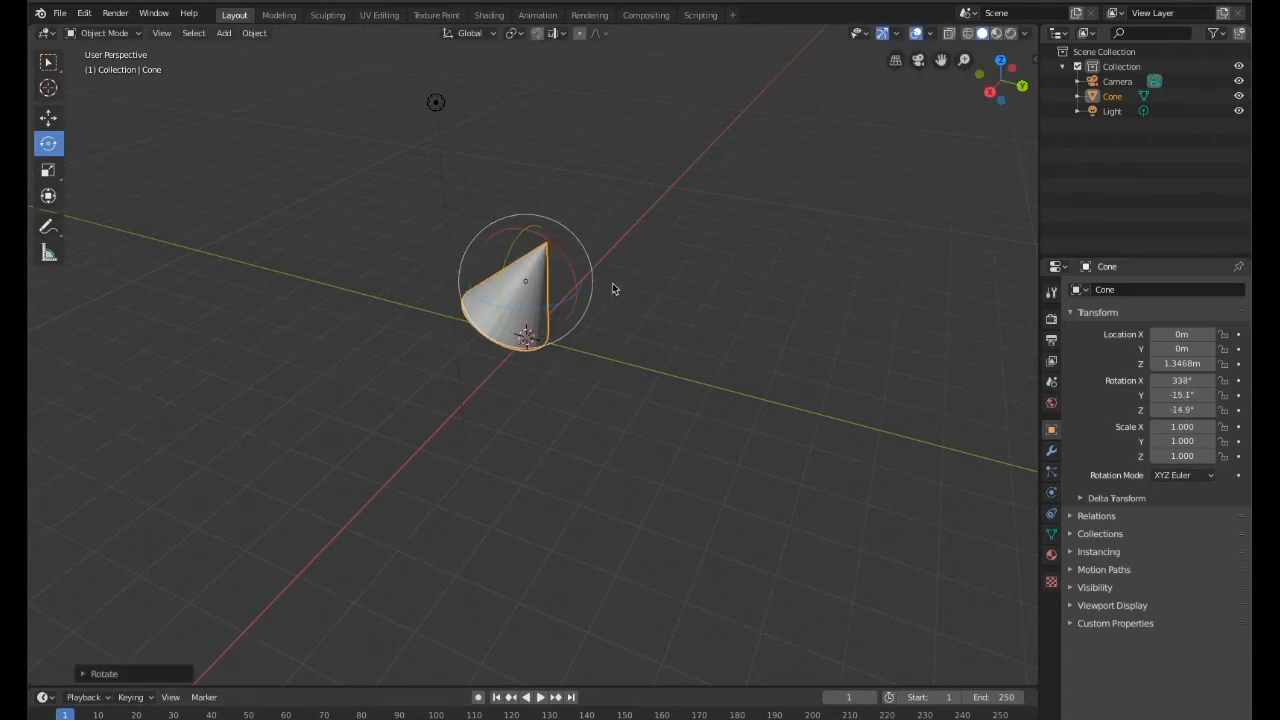
pyautogui.hotkey('ctrl', 'z')
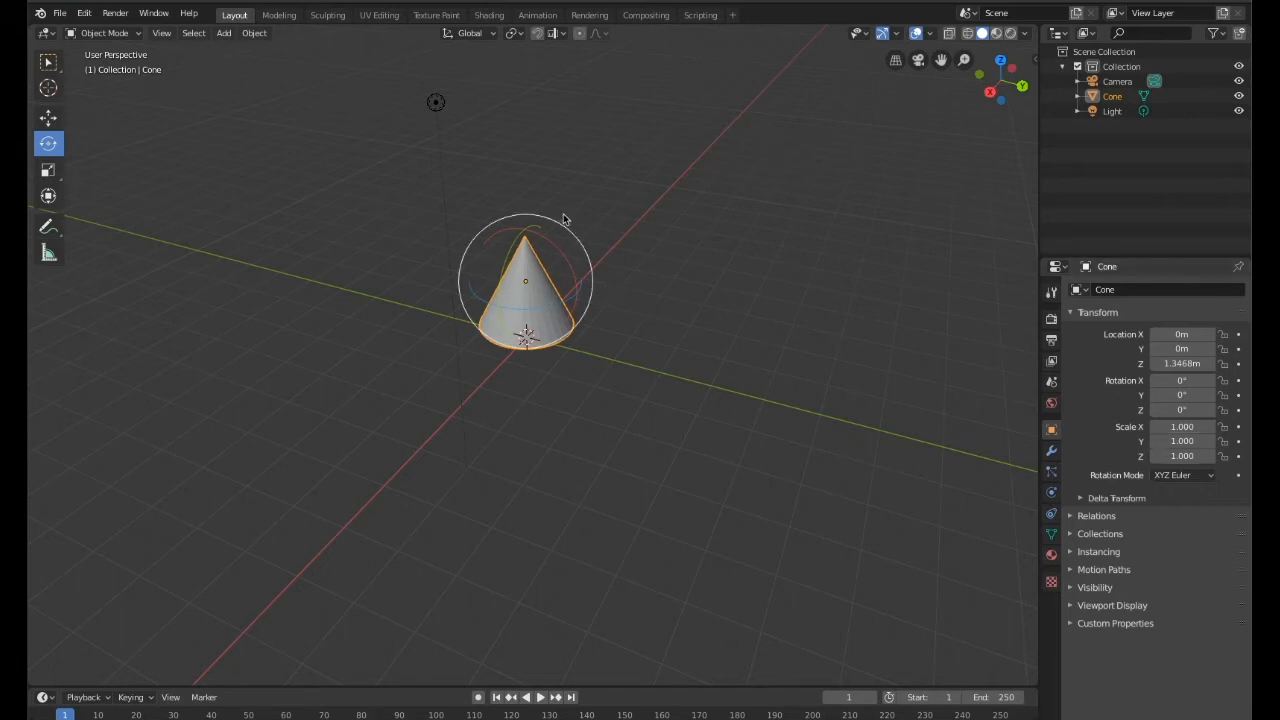
# Try tilting the cone from another viewing angle, then clear its rotation
pyautogui.moveTo(561, 226); pyautogui.dragTo(585, 246)
pyautogui.moveTo(671, 270); pyautogui.dragTo(516, 308, button='middle')
pyautogui.moveTo(535, 296); pyautogui.dragTo(562, 368)
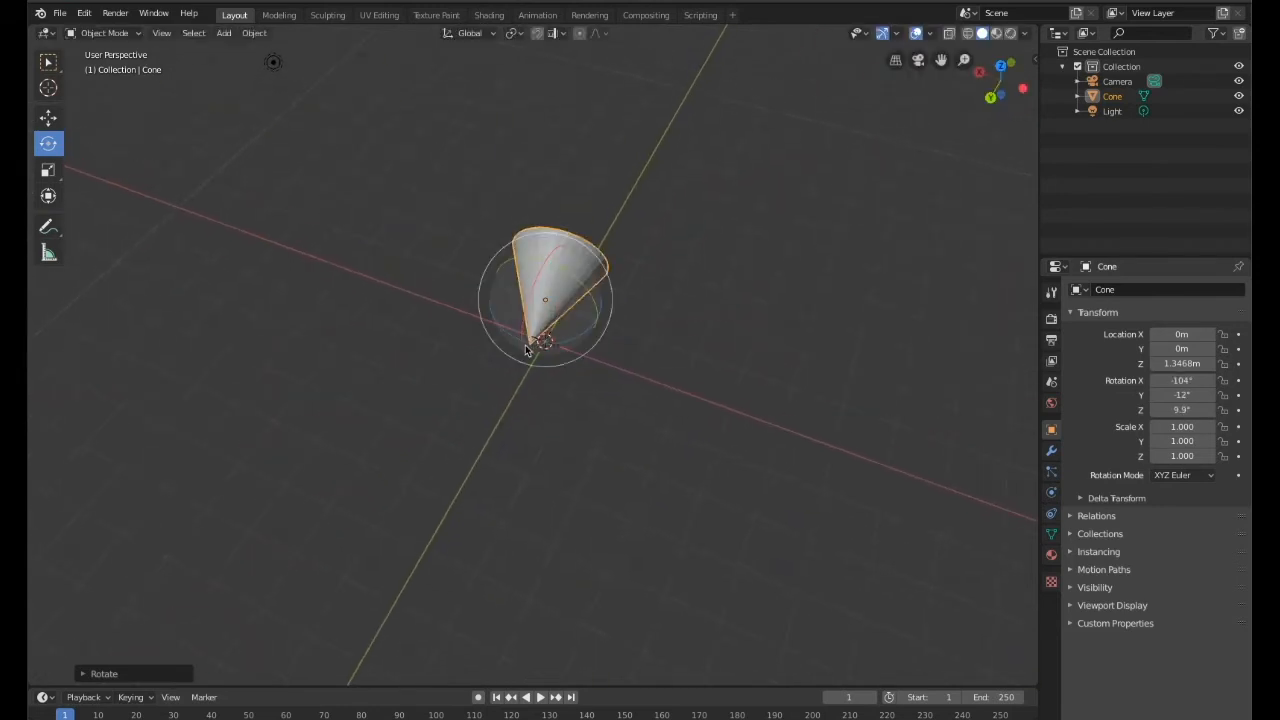
pyautogui.hotkey('alt', 'r')
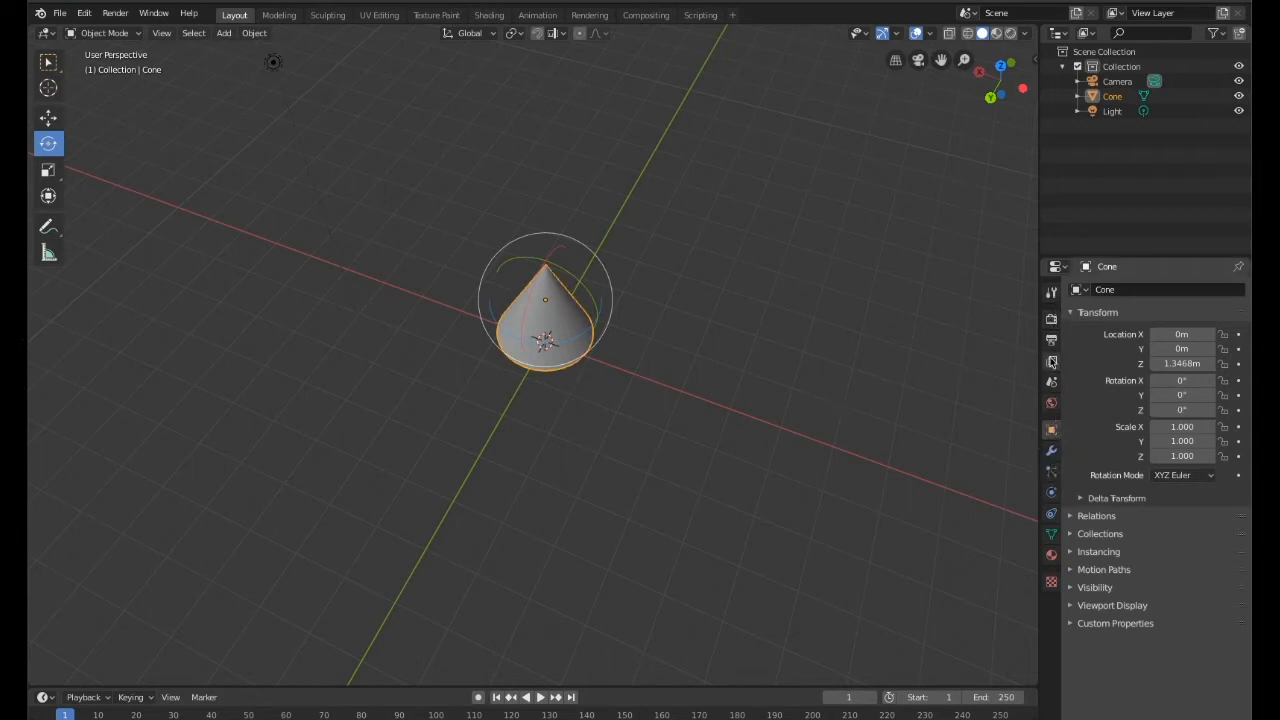
# Turn the cone upside down by setting its Y rotation to 180° in the object's transform properties
pyautogui.click(1051, 452)
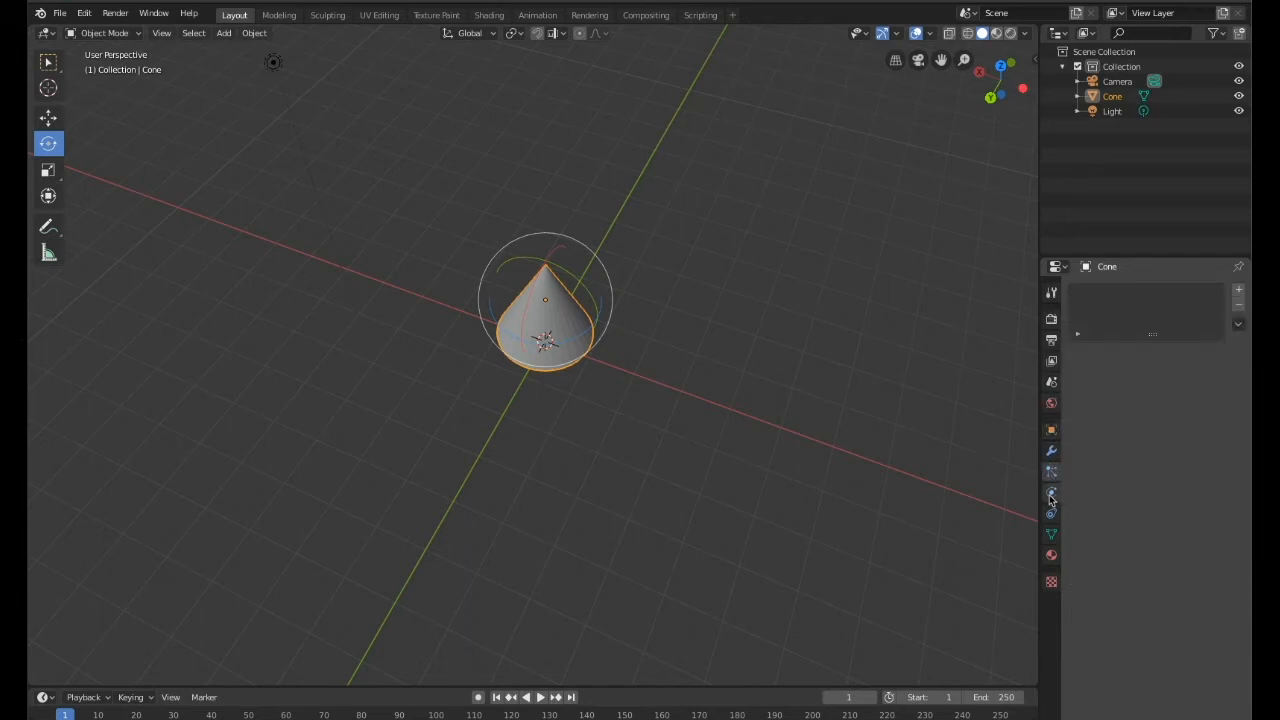
pyautogui.click(1051, 430)
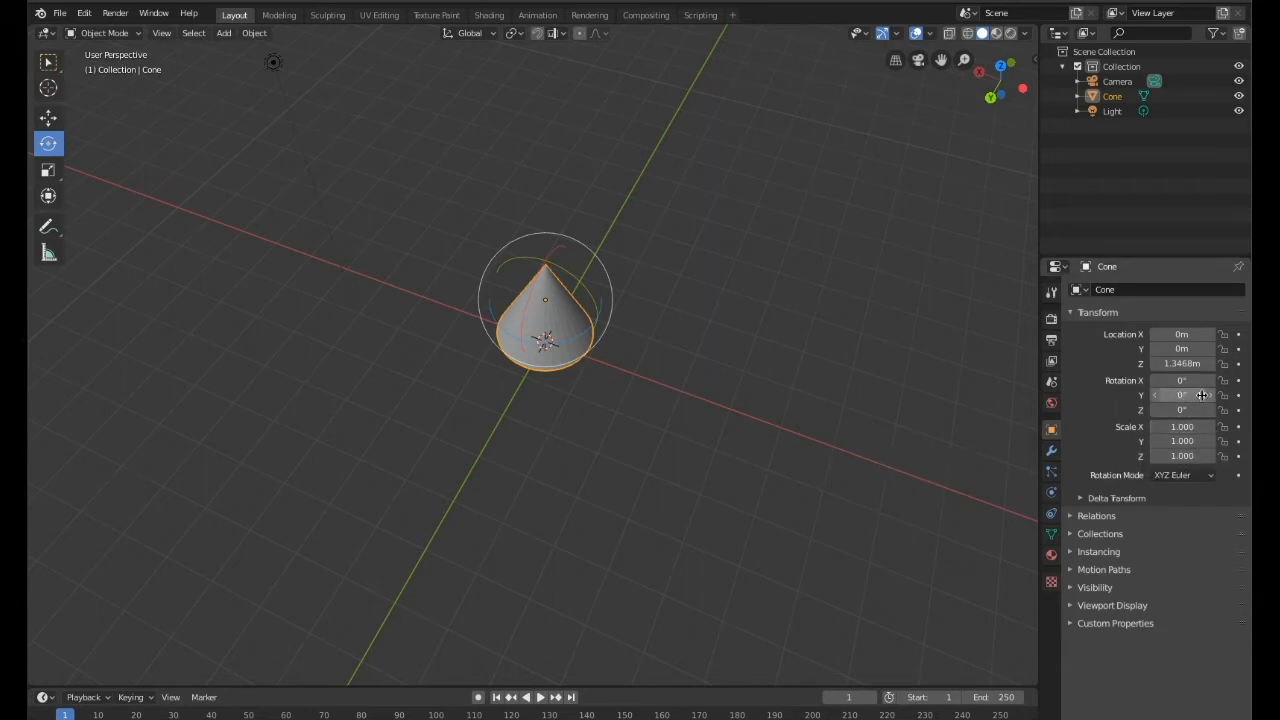
pyautogui.moveTo(1208, 399); pyautogui.dragTo(1190, 399)
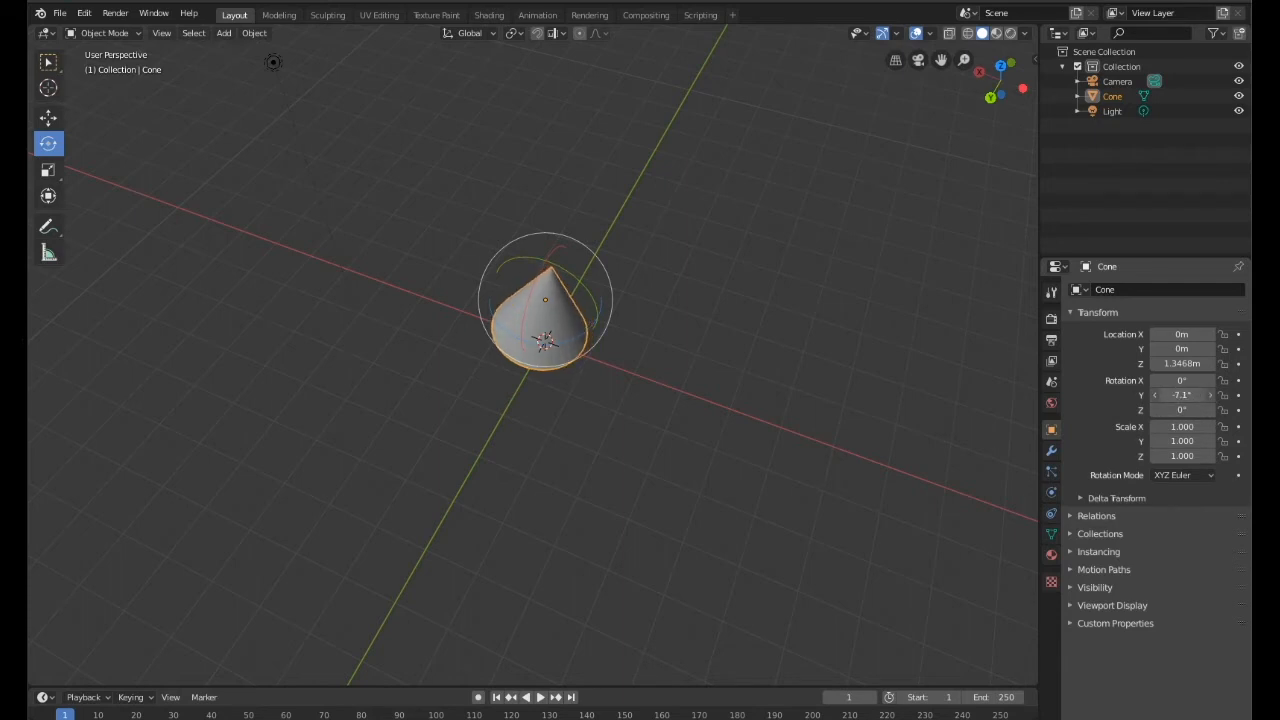
pyautogui.click(1204, 395)
pyautogui.hotkey('ctrl', 'a')
pyautogui.write('180')
pyautogui.press('Return')
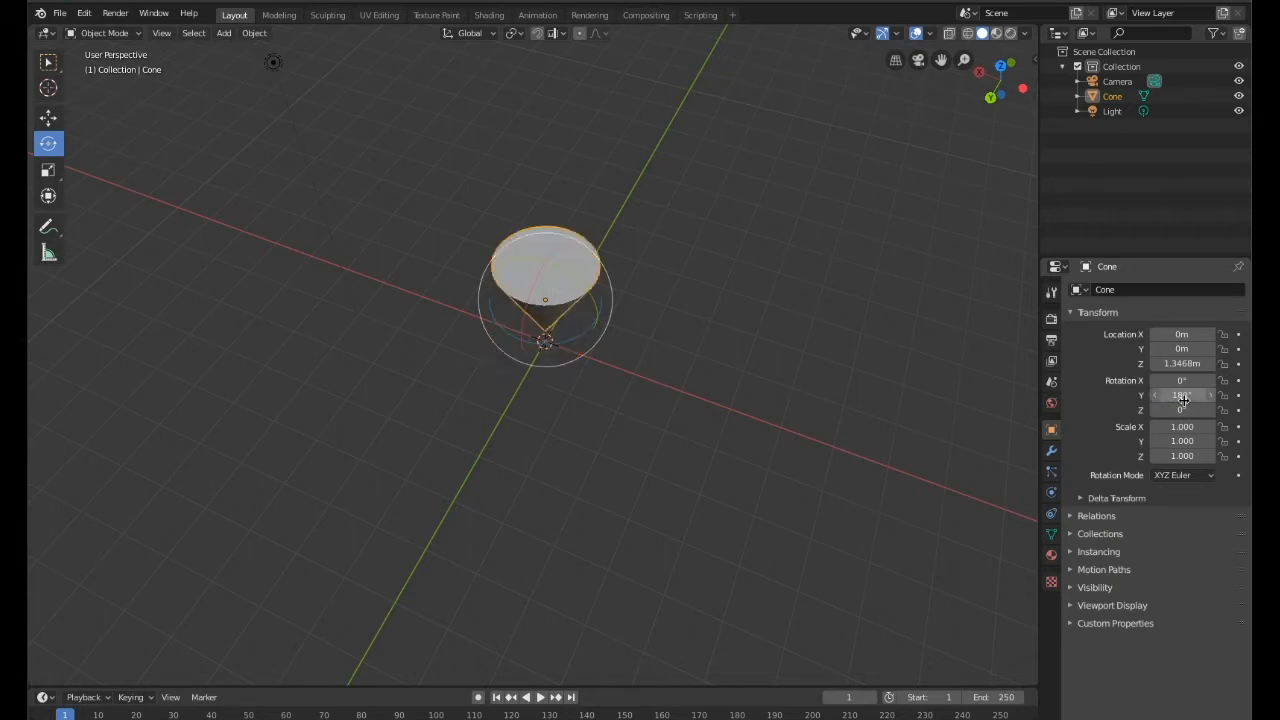
# Scale the inverted cone to about 1.17 in X, 1.24 in Y and 1.19 in Z with the Scale tool
pyautogui.moveTo(918, 443); pyautogui.dragTo(902, 382, button='middle')
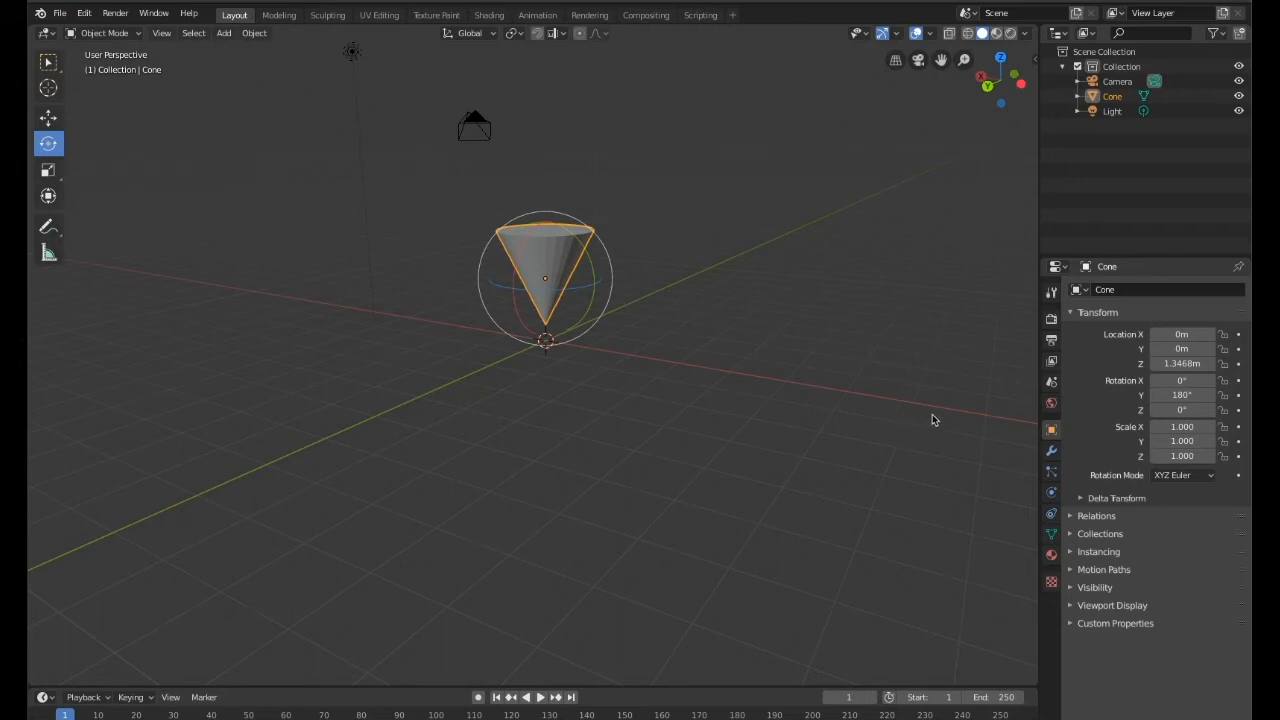
pyautogui.click(50, 171)
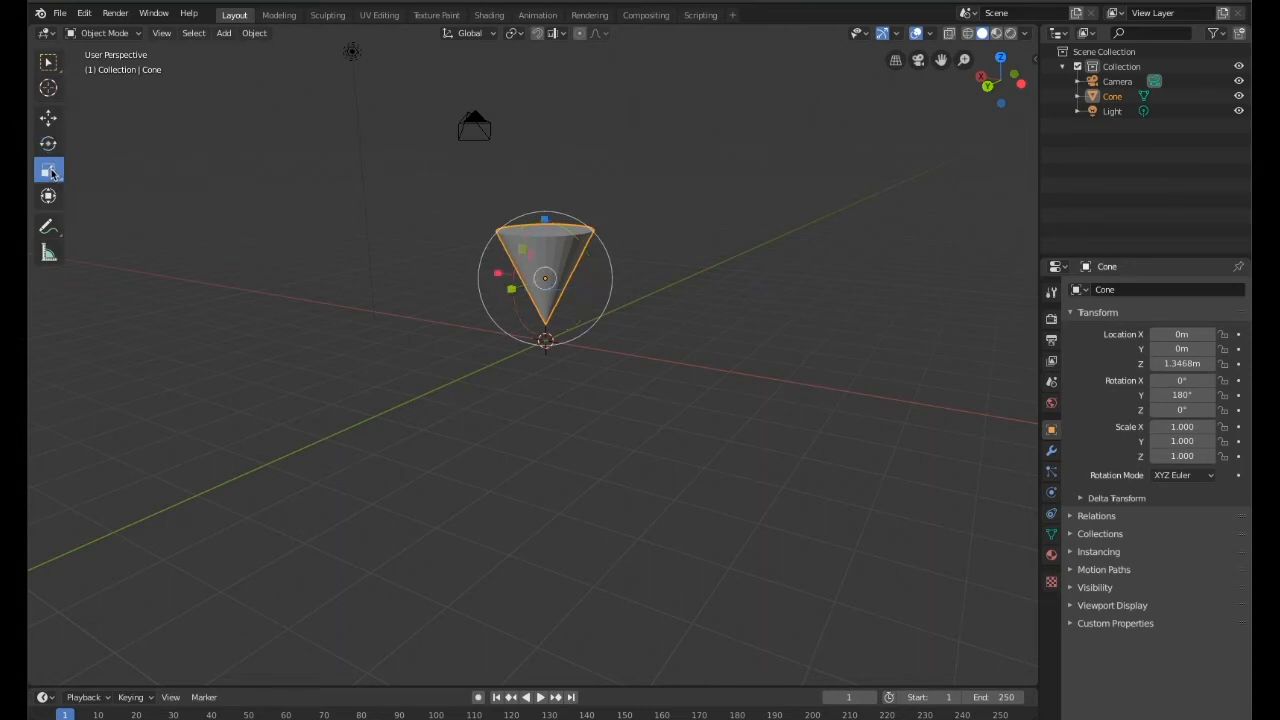
pyautogui.moveTo(522, 299); pyautogui.dragTo(495, 328, button='middle')
pyautogui.moveTo(500, 300); pyautogui.dragTo(484, 302)
pyautogui.moveTo(497, 322); pyautogui.dragTo(614, 337, button='middle')
pyautogui.moveTo(486, 298); pyautogui.dragTo(470, 296)
pyautogui.moveTo(537, 227); pyautogui.dragTo(538, 216)
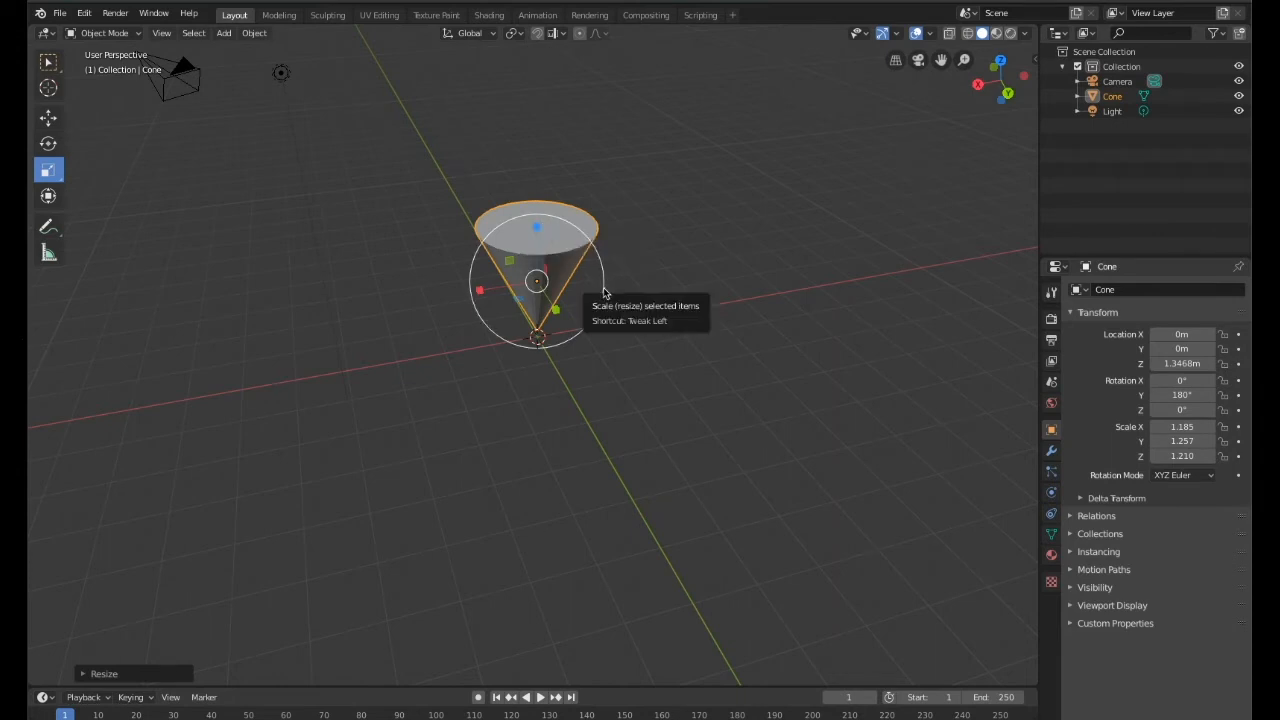
pyautogui.moveTo(603, 291)
pyautogui.mouseDown()
pyautogui.moveTo(630, 283)
pyautogui.moveTo(592, 300)
pyautogui.mouseUp()
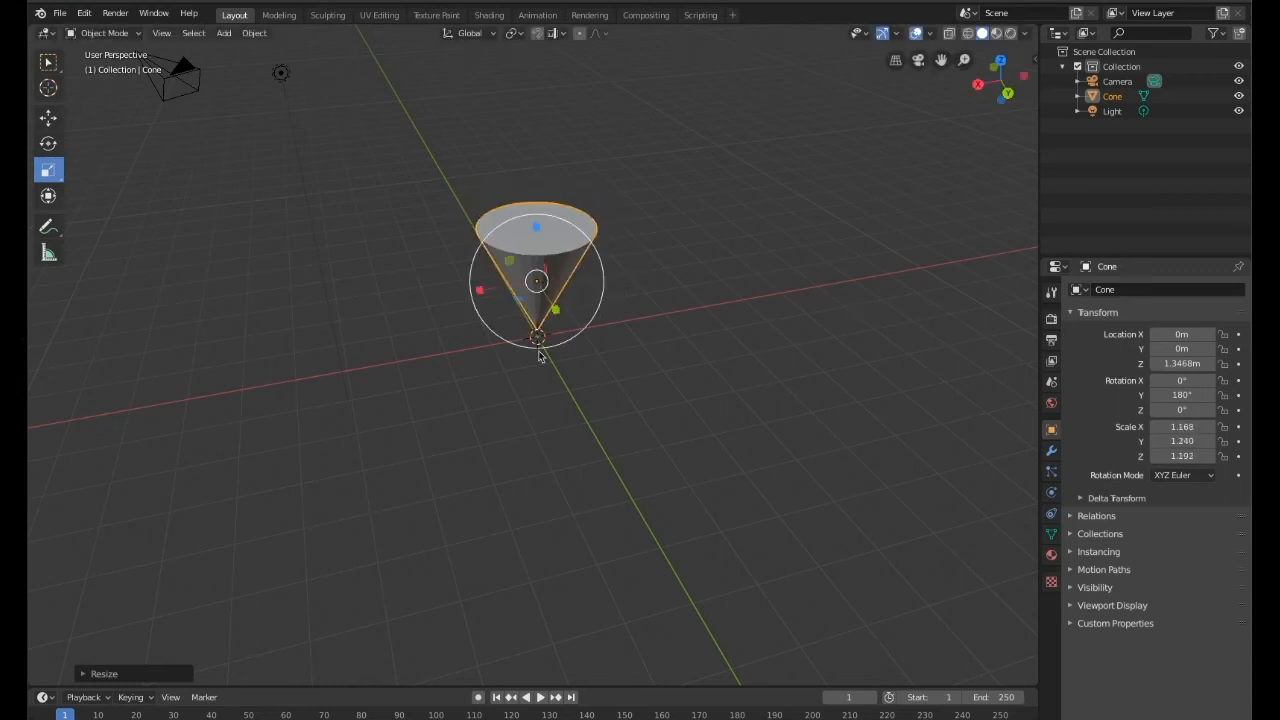
# Reselect the cone with the combined Transform tool active, then switch to the Measure tool
pyautogui.click(432, 408)
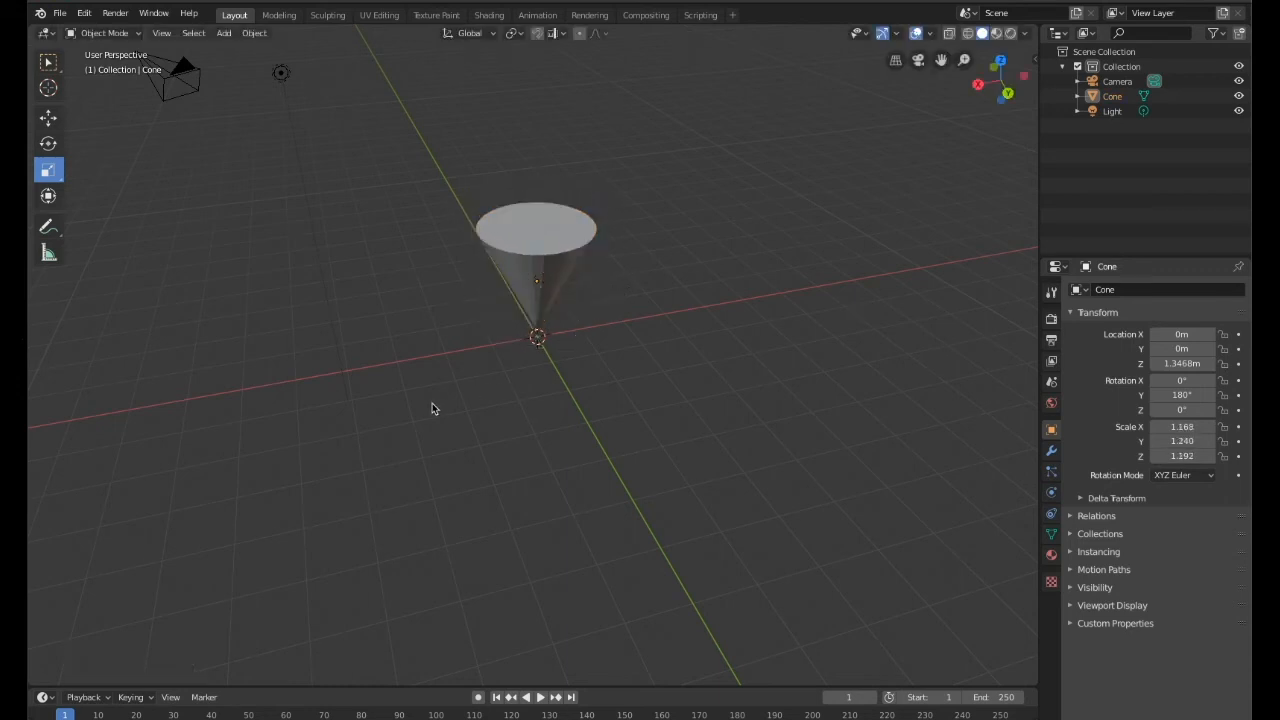
pyautogui.click(48, 196)
pyautogui.click(566, 237)
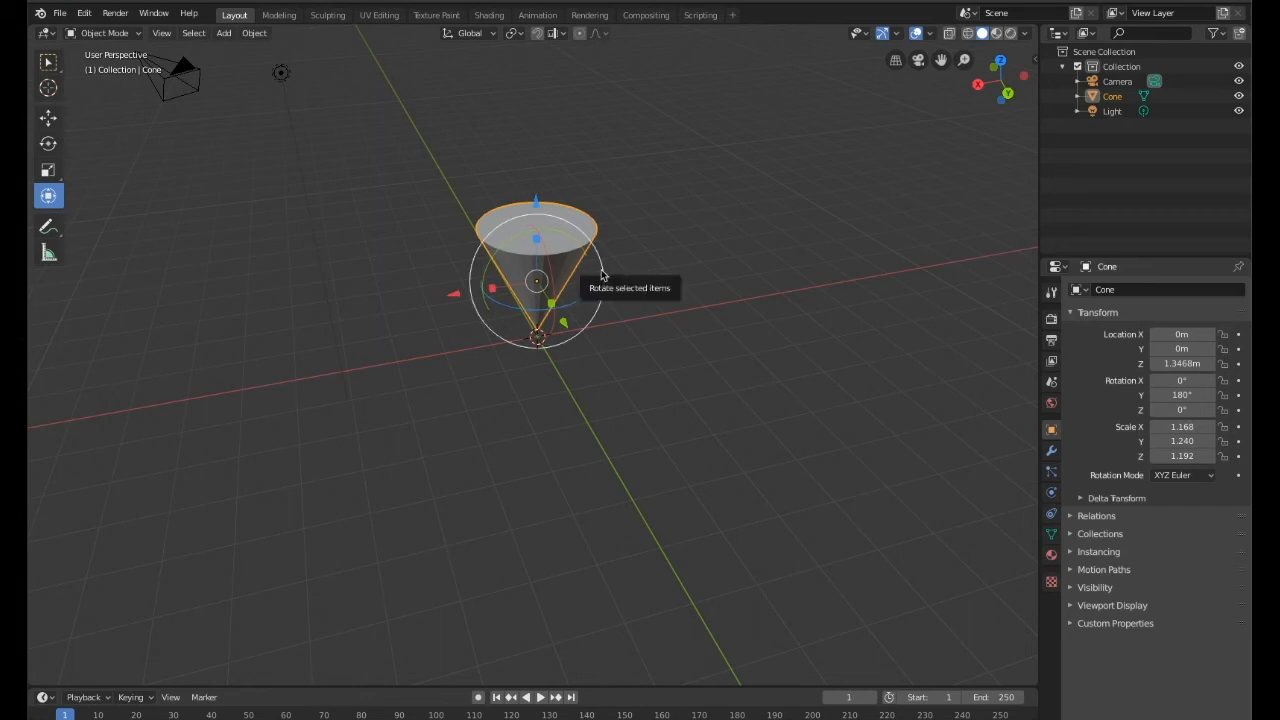
pyautogui.click(50, 229)
pyautogui.click(53, 254)
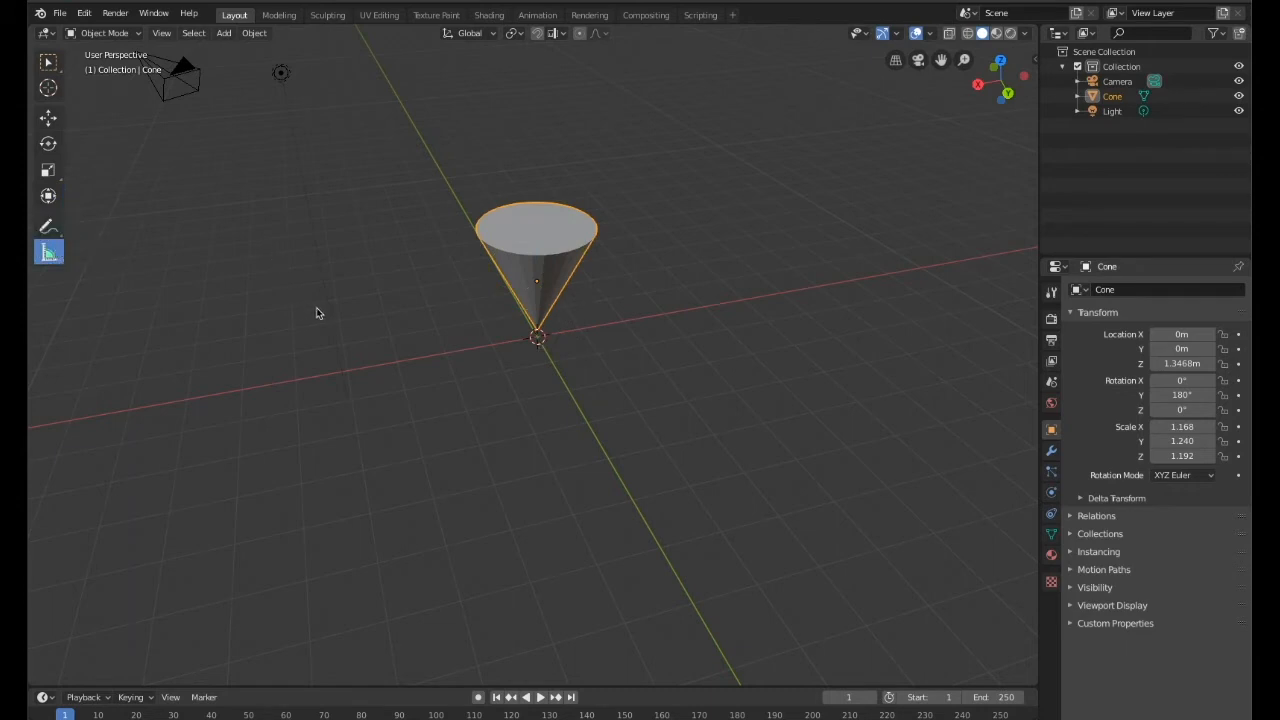
# Add an ico sphere mesh to the scene at the cone's tip
pyautogui.moveTo(317, 308); pyautogui.dragTo(316, 299, button='middle')
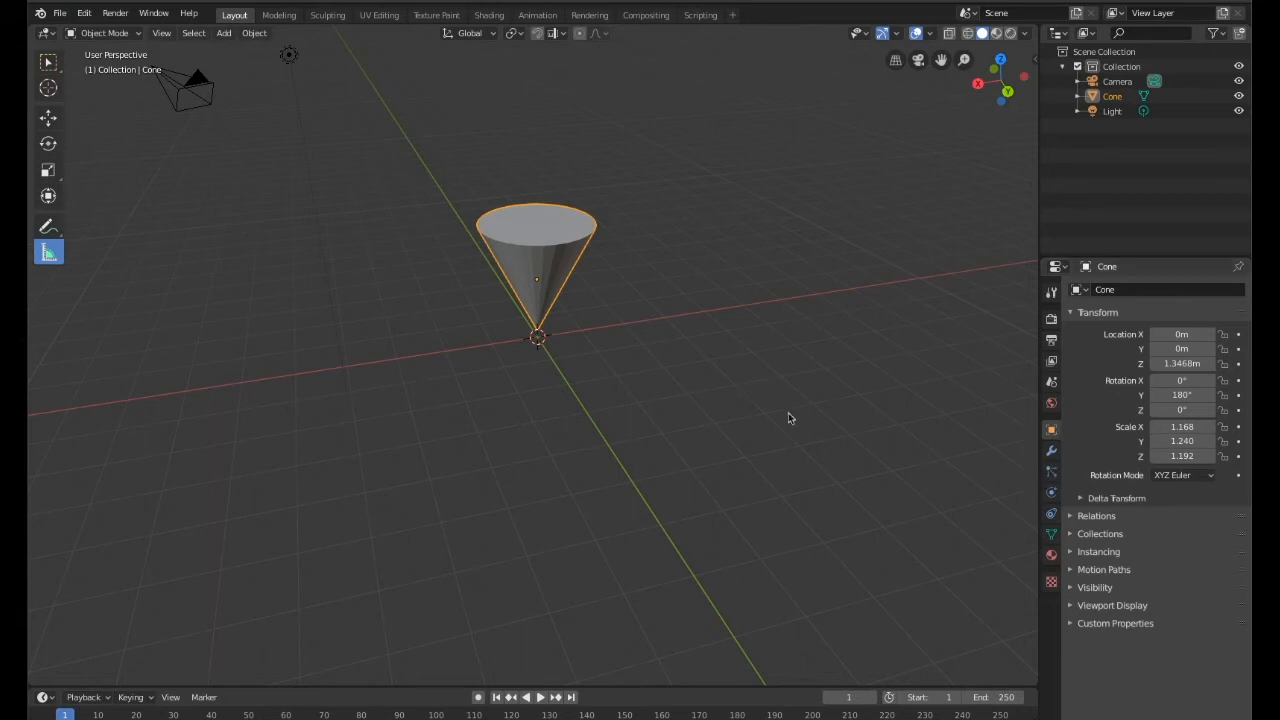
pyautogui.moveTo(708, 405); pyautogui.dragTo(678, 401, button='middle')
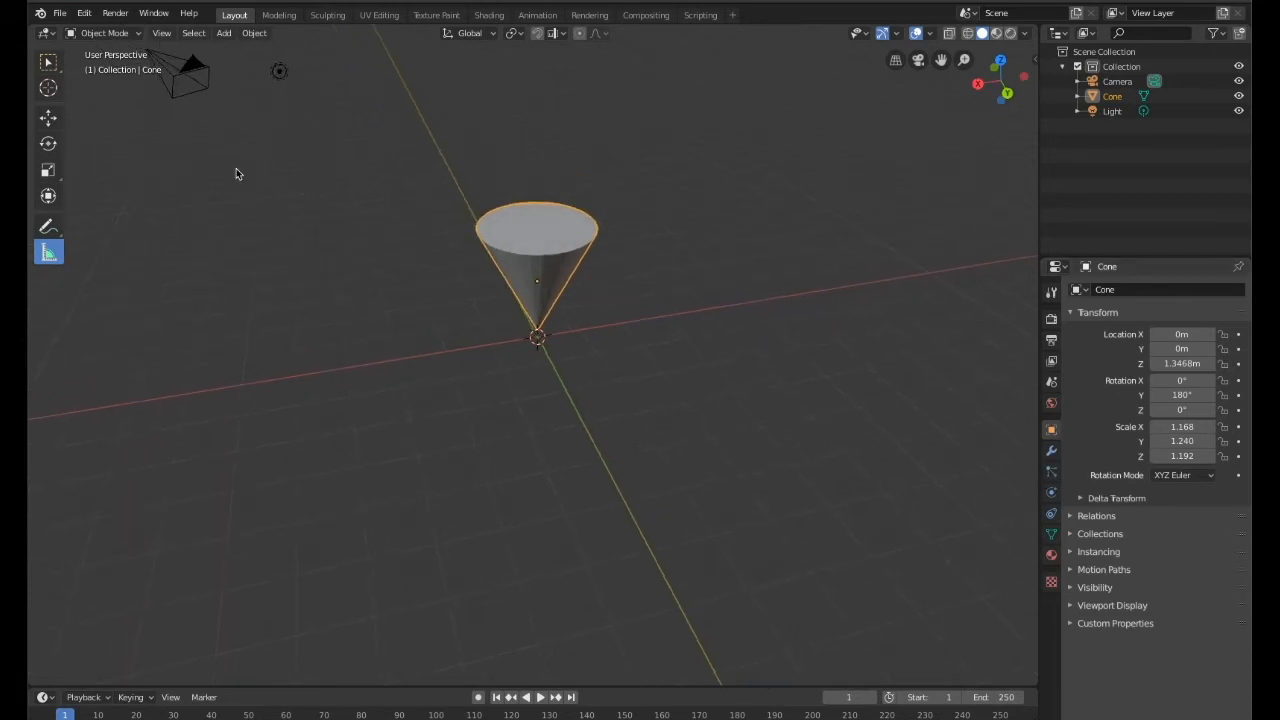
pyautogui.click(226, 33)
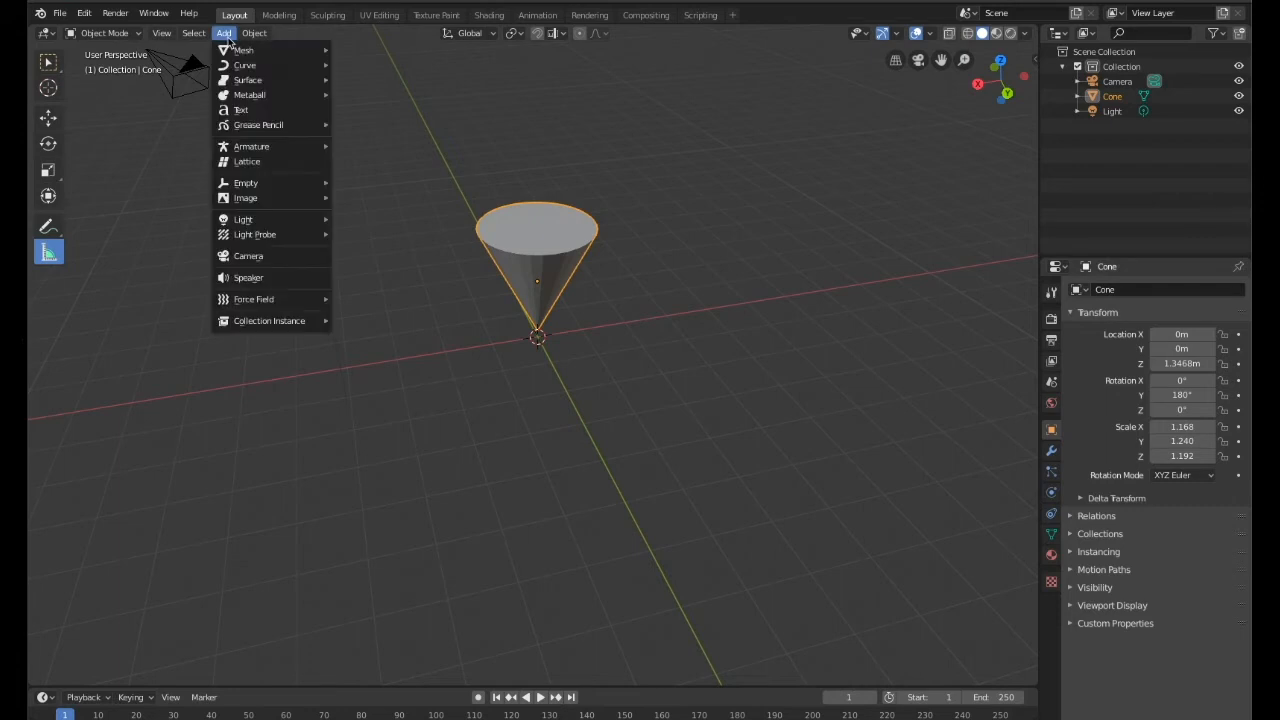
pyautogui.moveTo(234, 50)
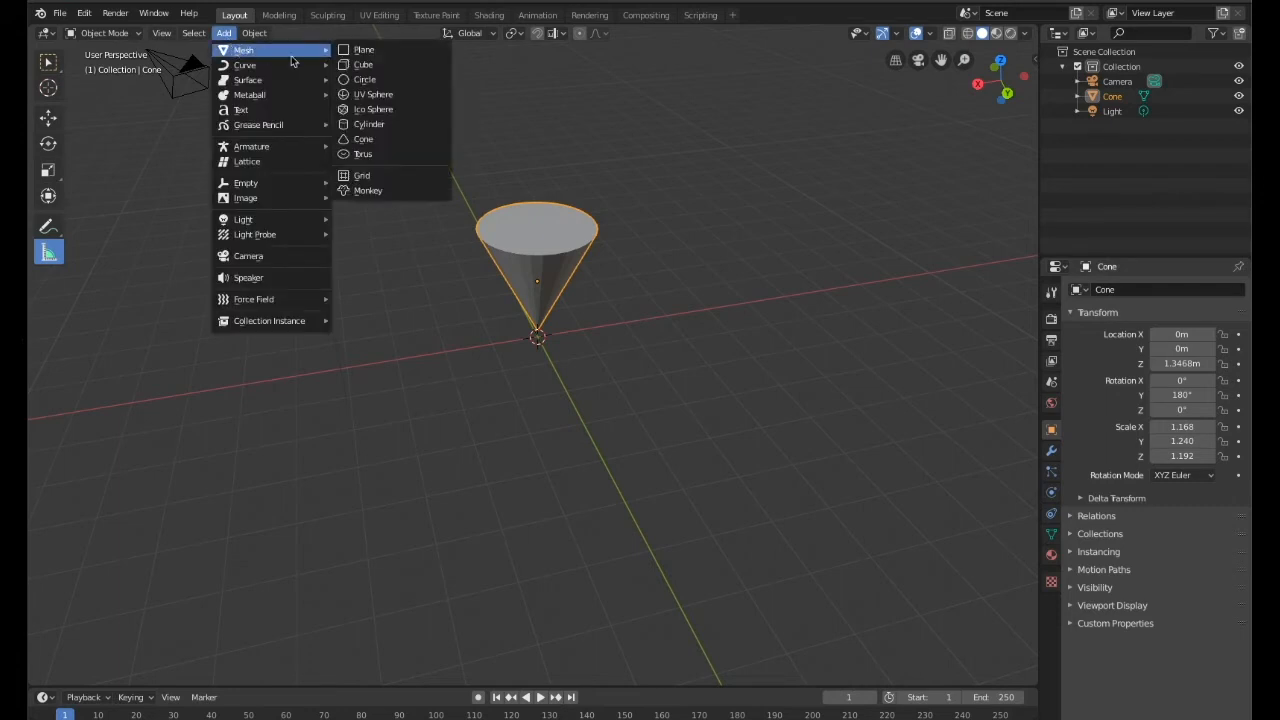
pyautogui.click(366, 108)
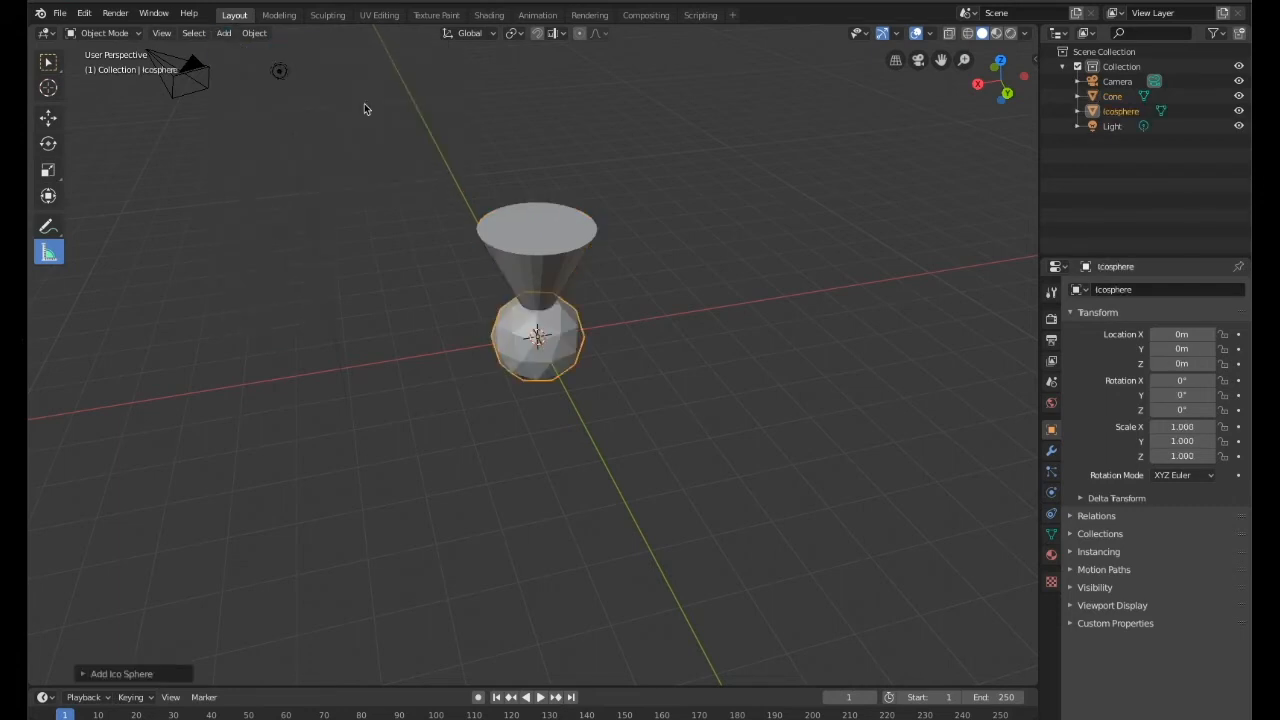
# Move the icosphere up along Z to about 2.63 m so it sits in the cone's opening
pyautogui.moveTo(631, 457); pyautogui.dragTo(637, 434, button='middle')
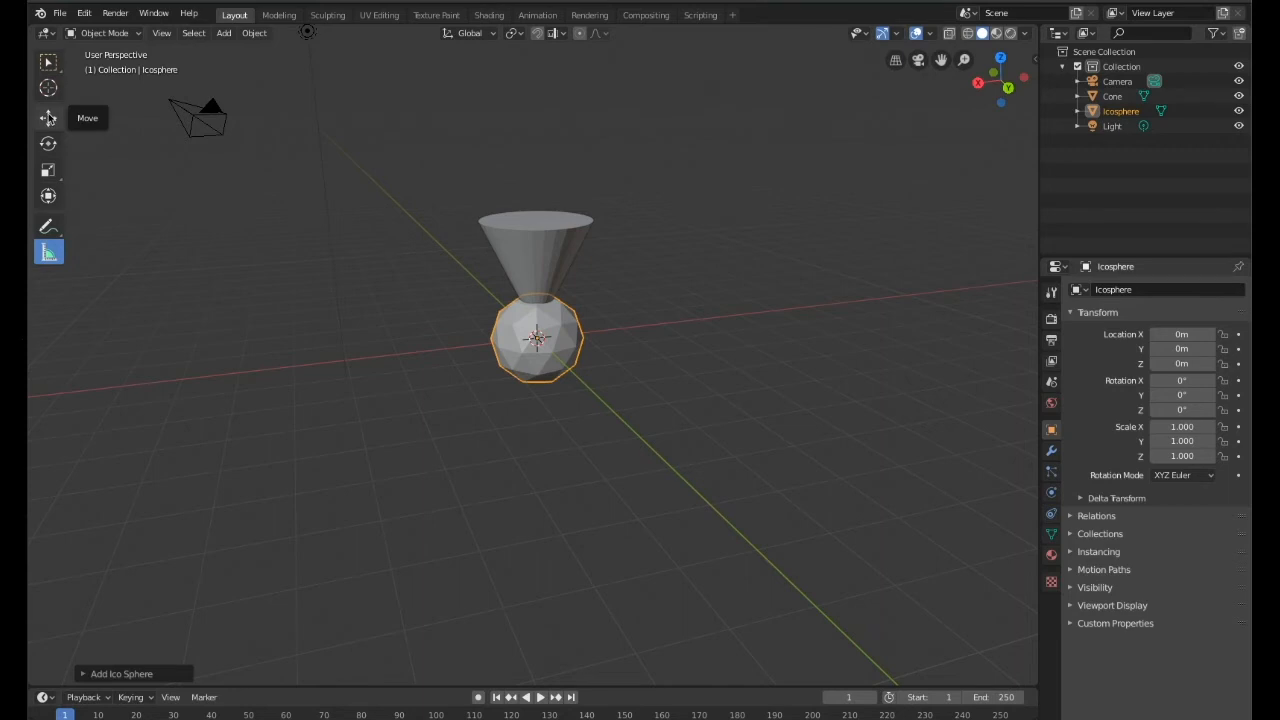
pyautogui.click(48, 118)
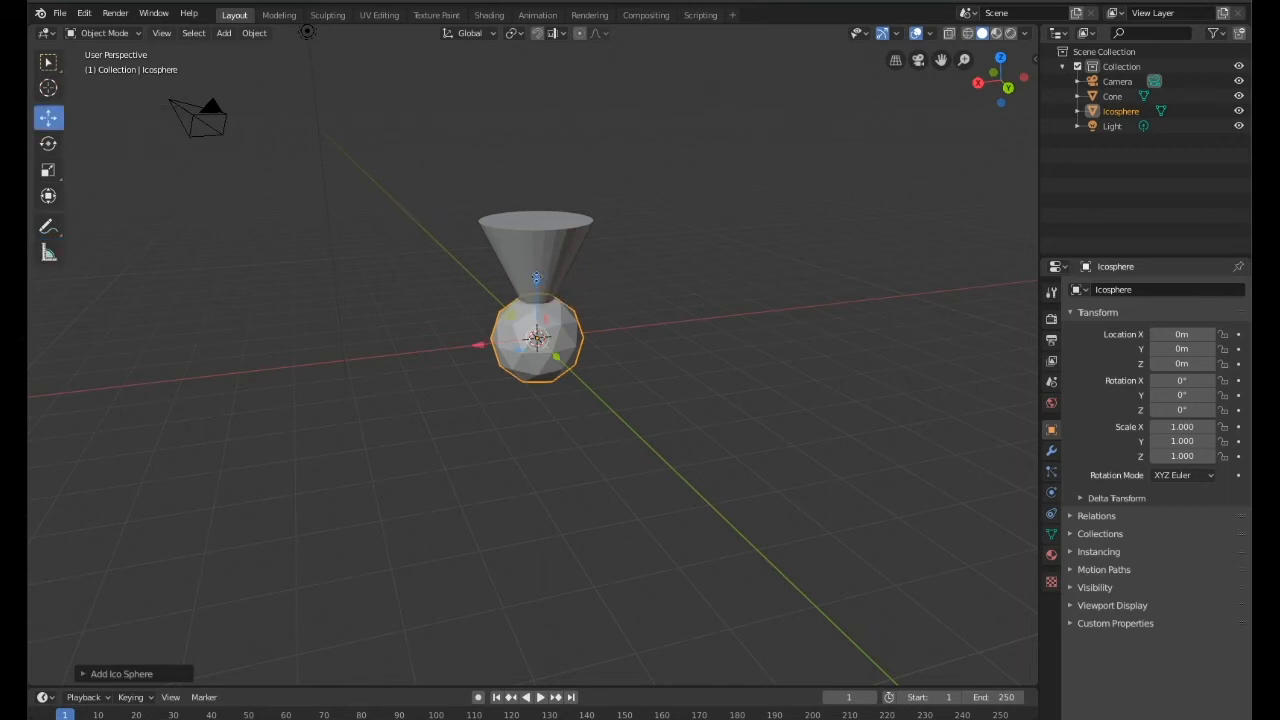
pyautogui.moveTo(537, 279); pyautogui.dragTo(531, 160)
pyautogui.moveTo(620, 210); pyautogui.dragTo(665, 252, button='middle')
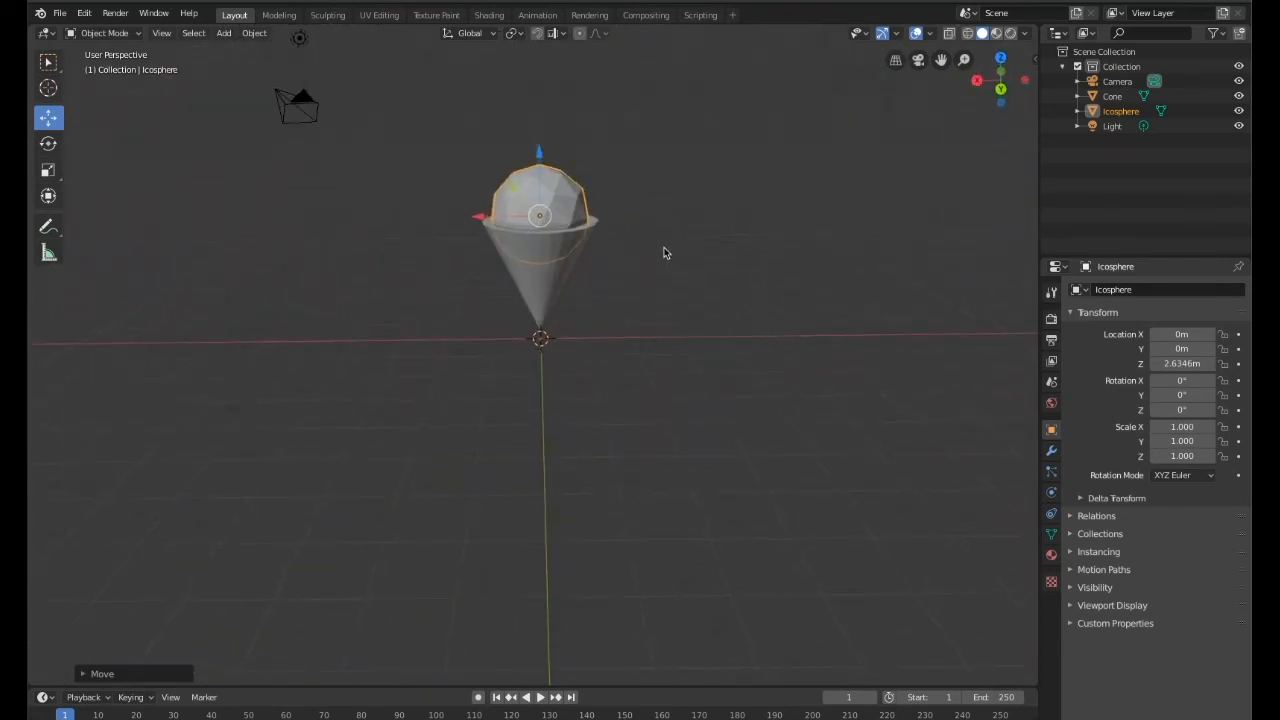
# Scale the icosphere uniformly to about 1.18 so it fills the cone's rim like a scoop
pyautogui.click(52, 170)
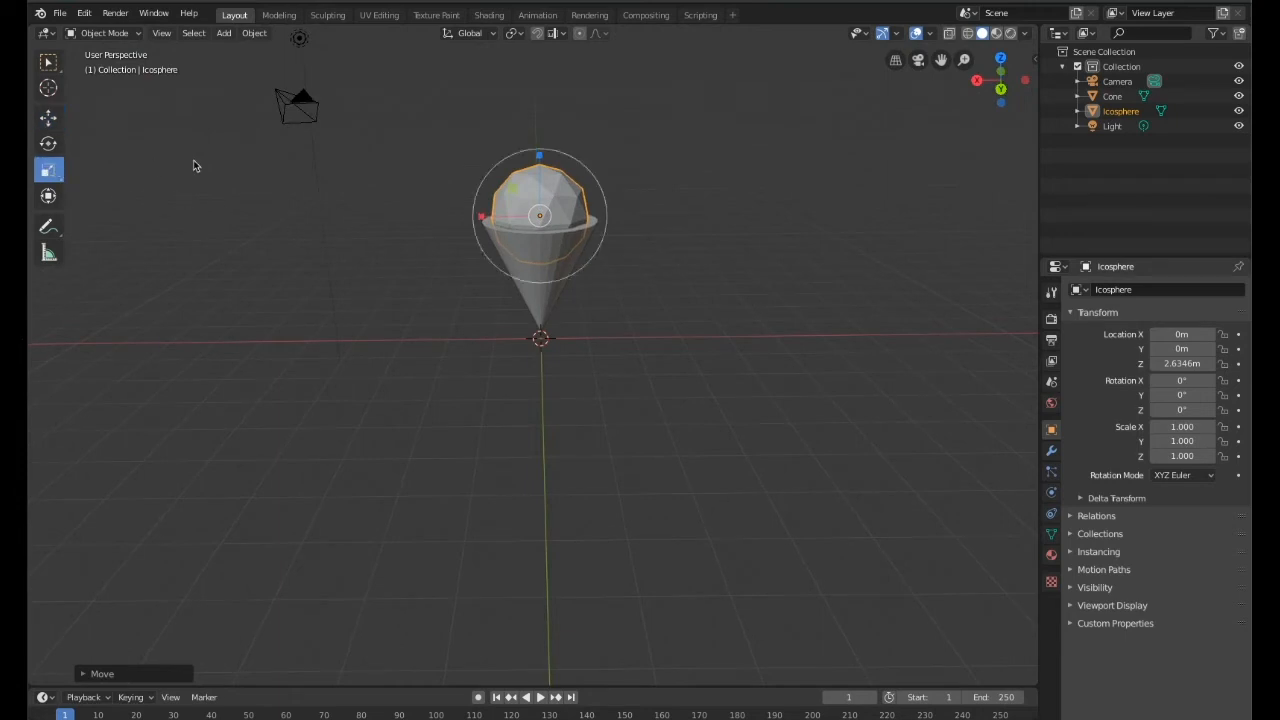
pyautogui.moveTo(591, 178); pyautogui.dragTo(607, 164)
pyautogui.moveTo(640, 195); pyautogui.dragTo(443, 237, button='middle')
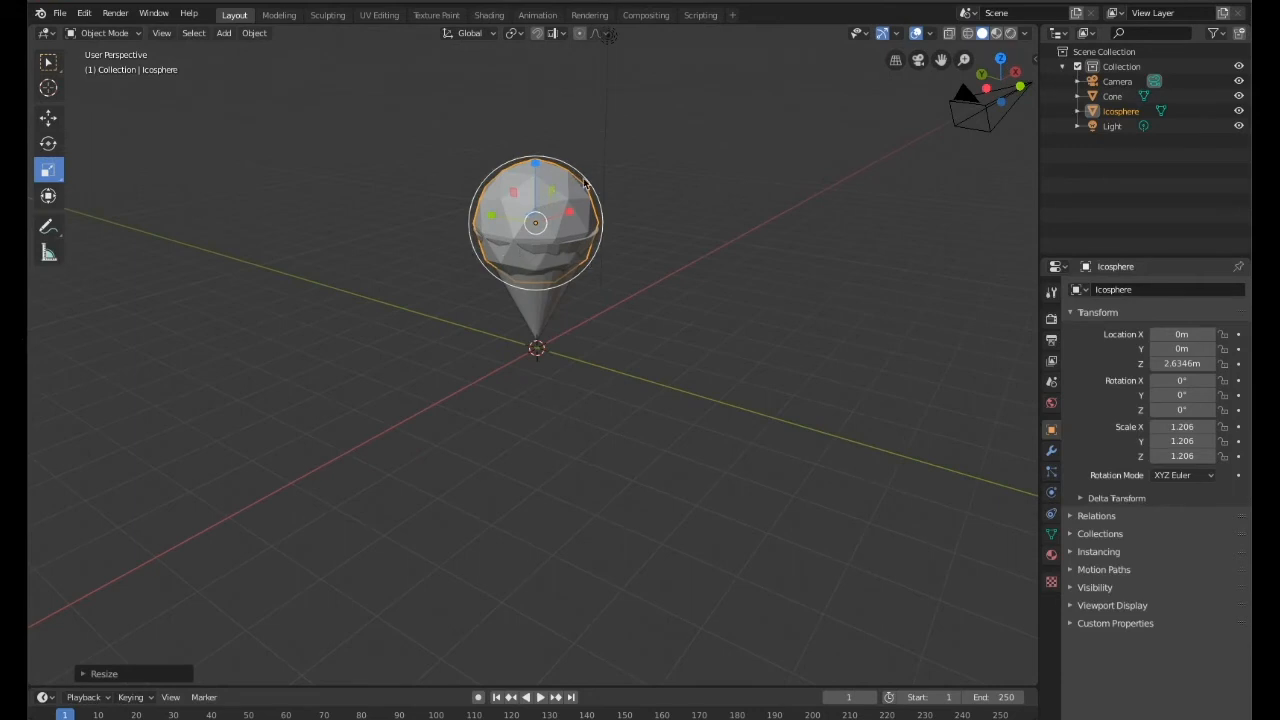
pyautogui.moveTo(591, 178); pyautogui.dragTo(592, 175)
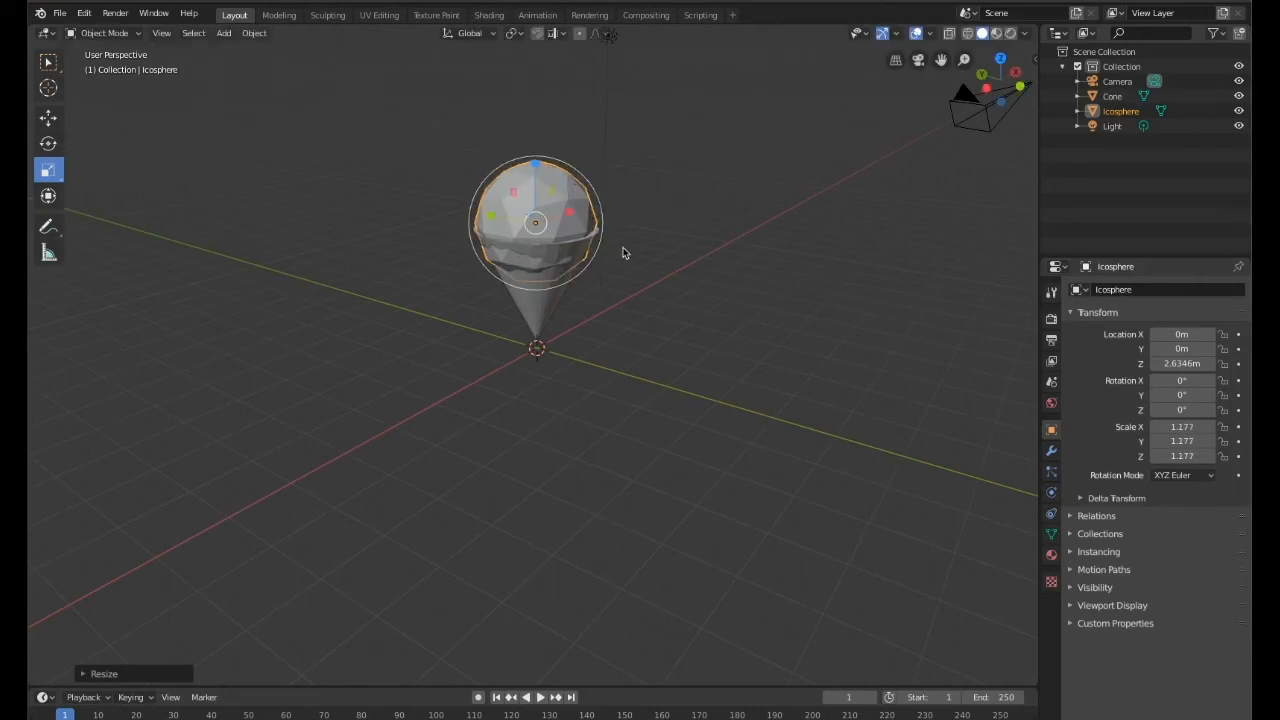
pyautogui.moveTo(636, 271); pyautogui.dragTo(501, 260, button='middle')
pyautogui.moveTo(694, 271); pyautogui.dragTo(649, 293, button='middle')
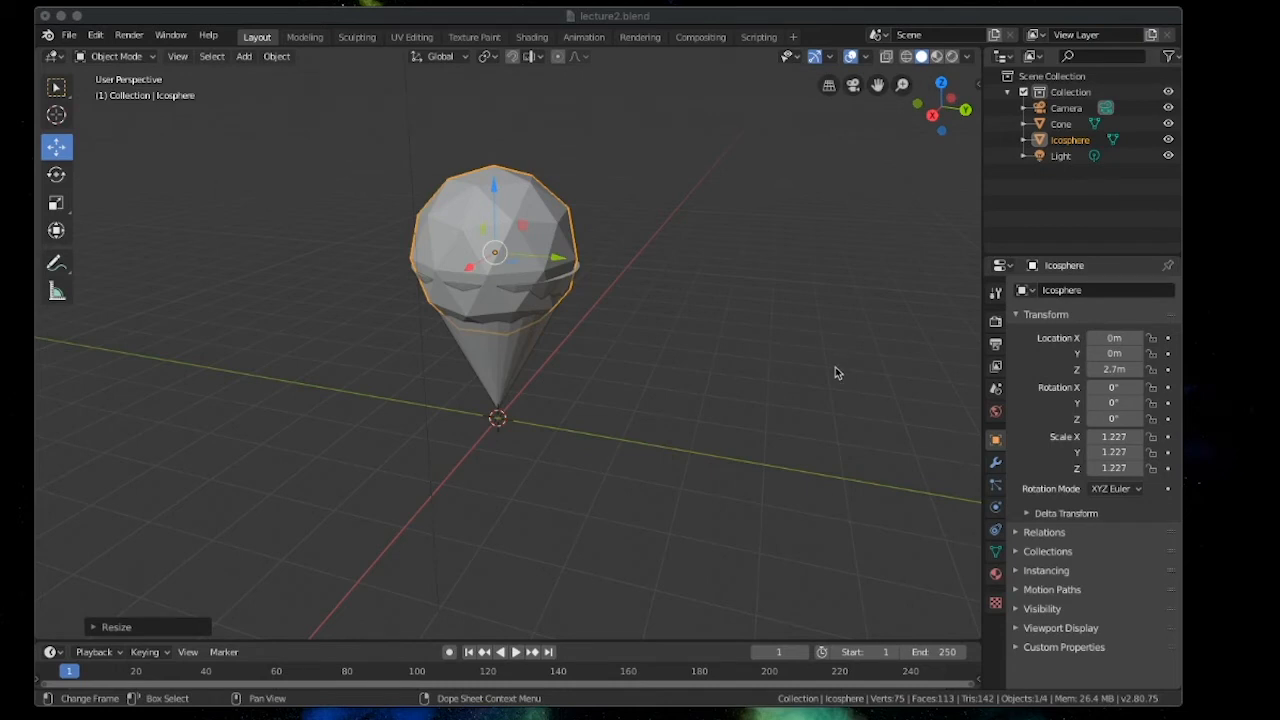
# Add a Boolean modifier to the icosphere and set its operation to Intersect
pyautogui.click(996, 466)
pyautogui.click(996, 466)
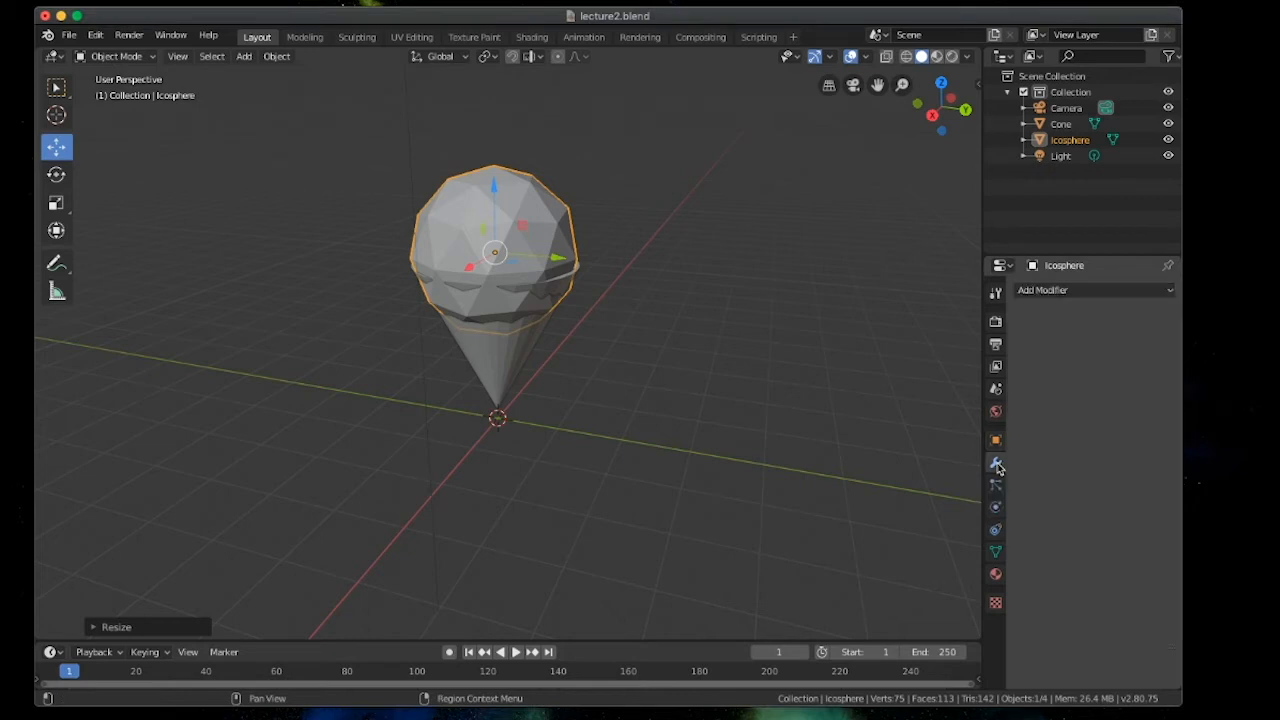
pyautogui.click(1064, 290)
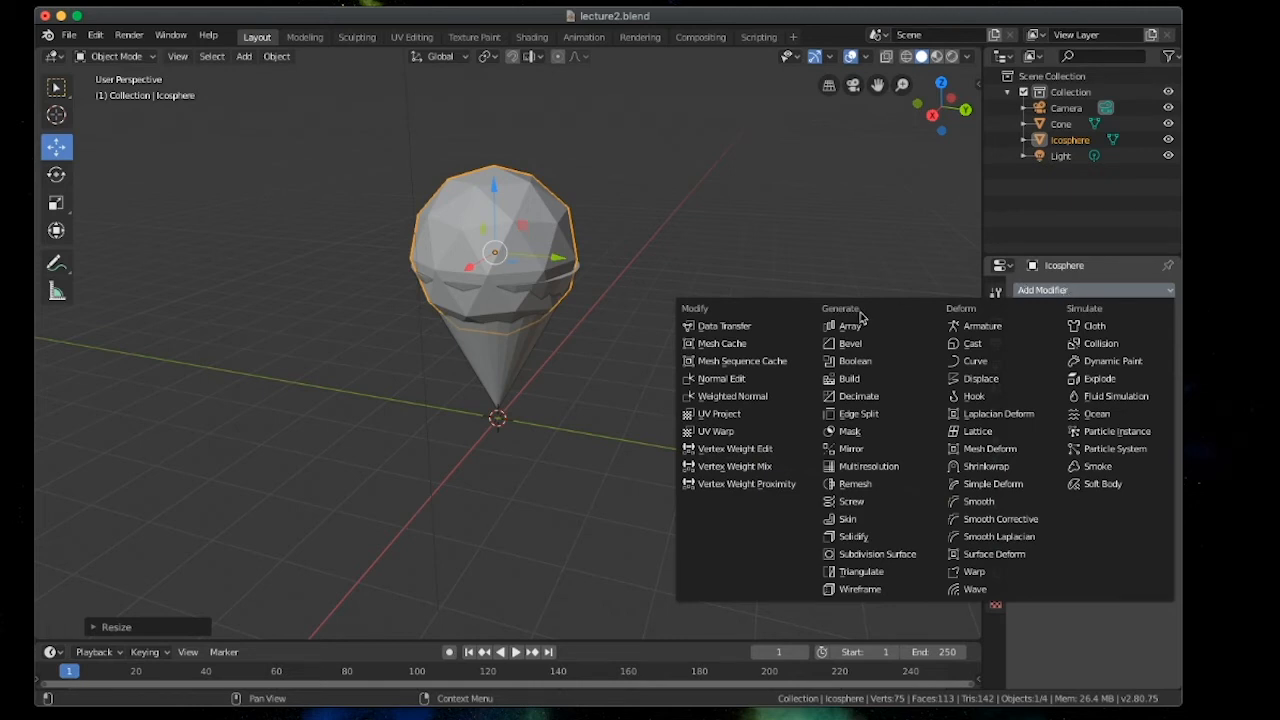
pyautogui.click(859, 364)
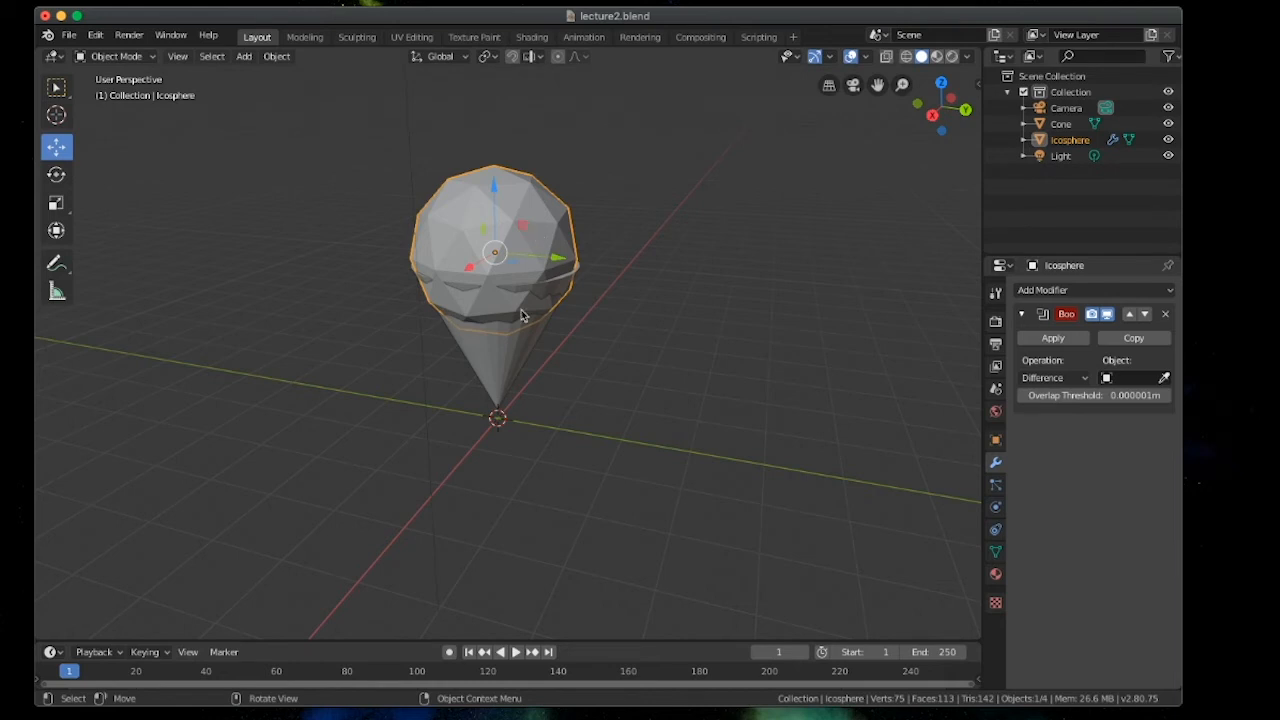
pyautogui.click(1058, 378)
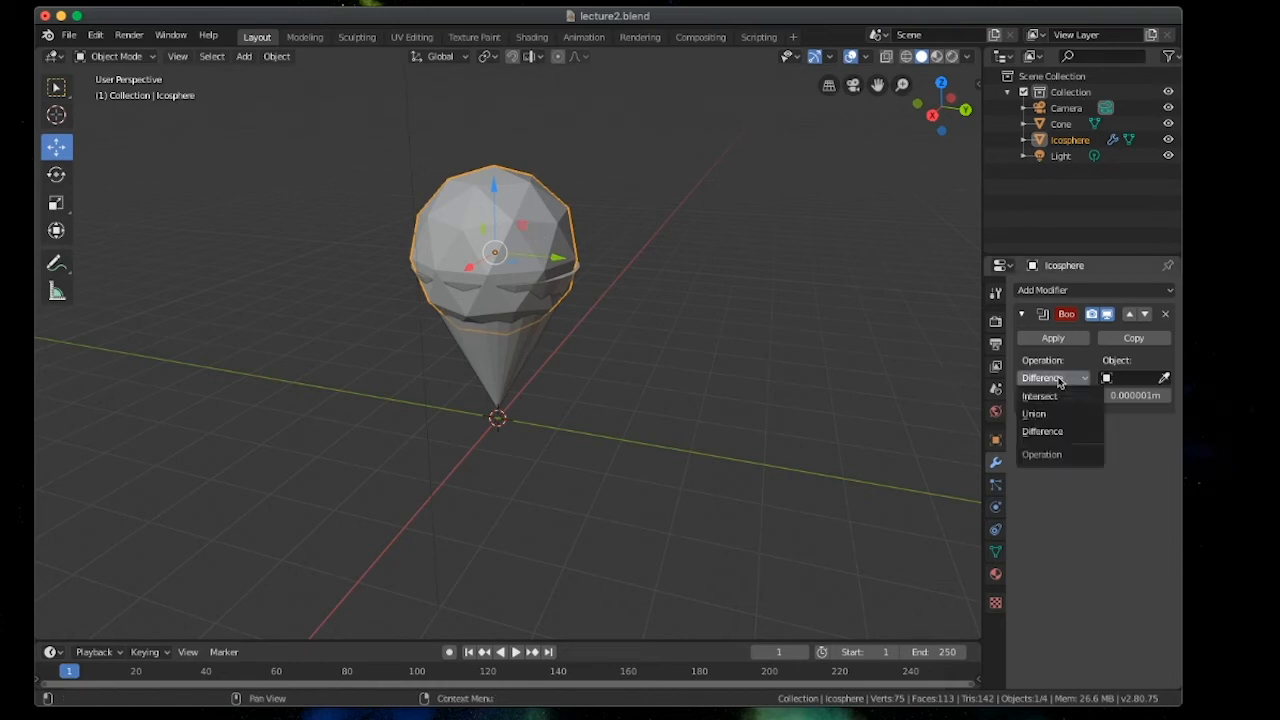
pyautogui.click(1058, 396)
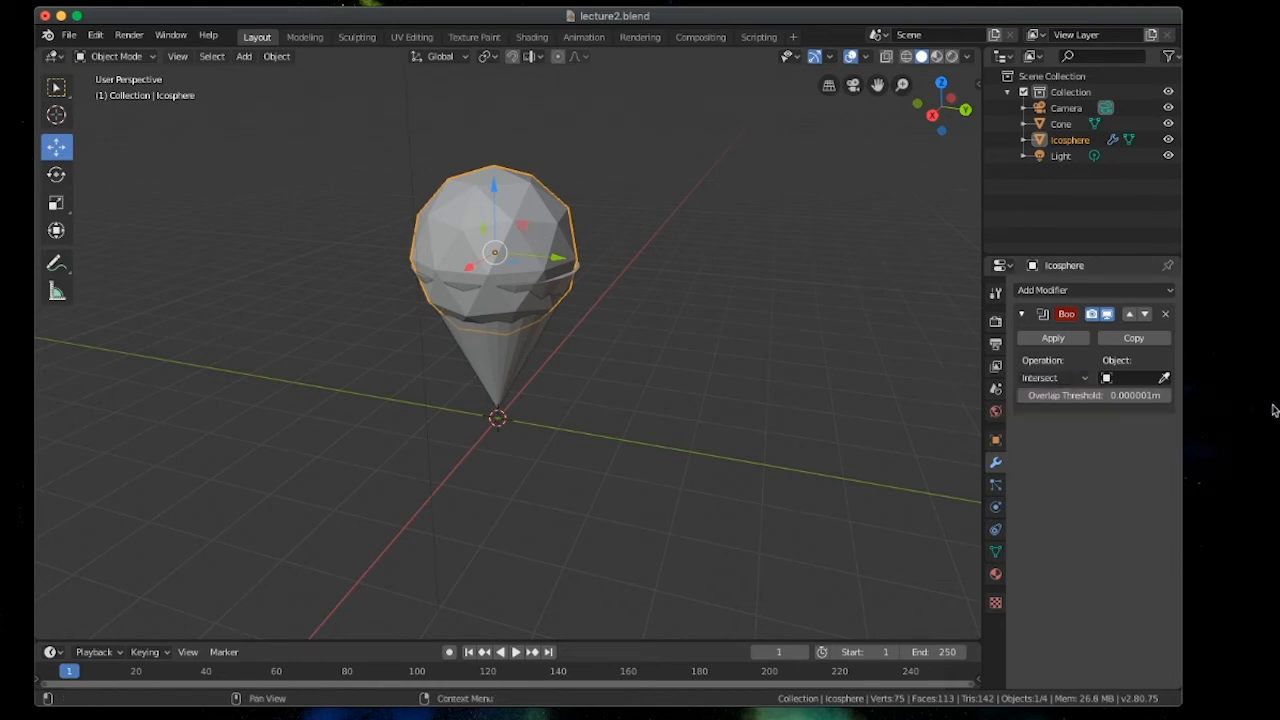
# Pick the cone as the Boolean modifier's target object and apply the modifier
pyautogui.click(1164, 378)
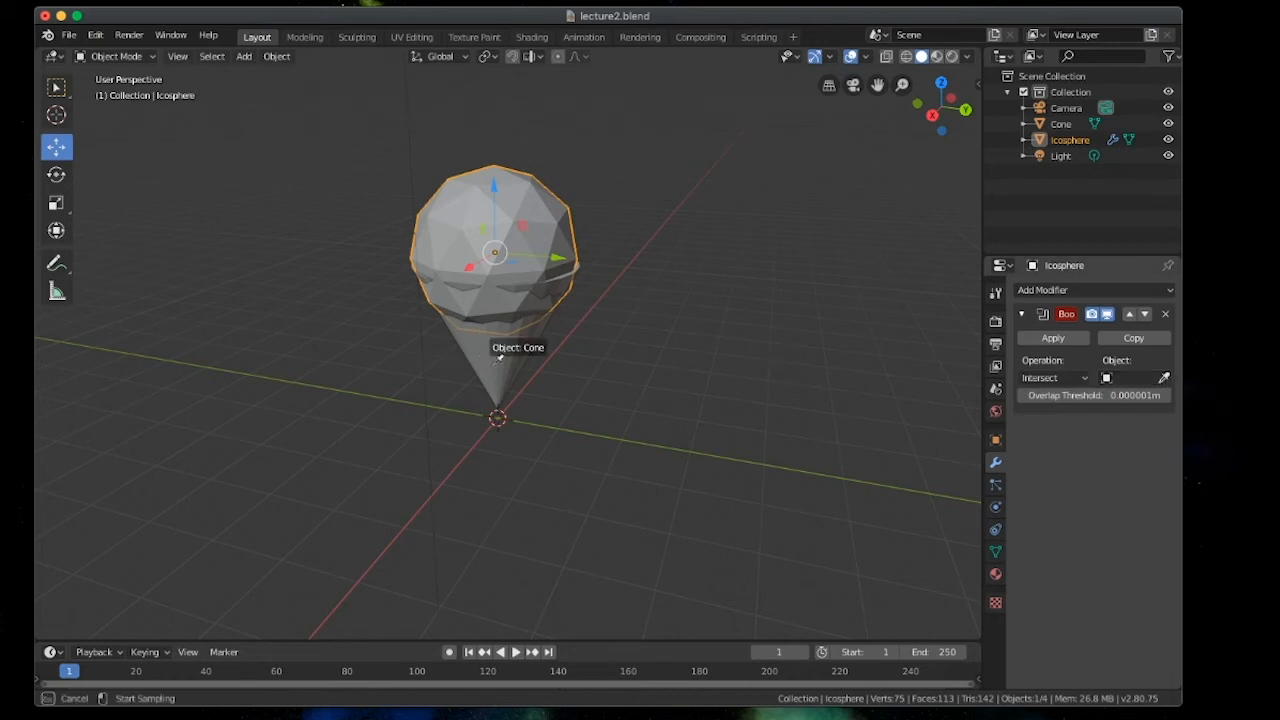
pyautogui.click(498, 360)
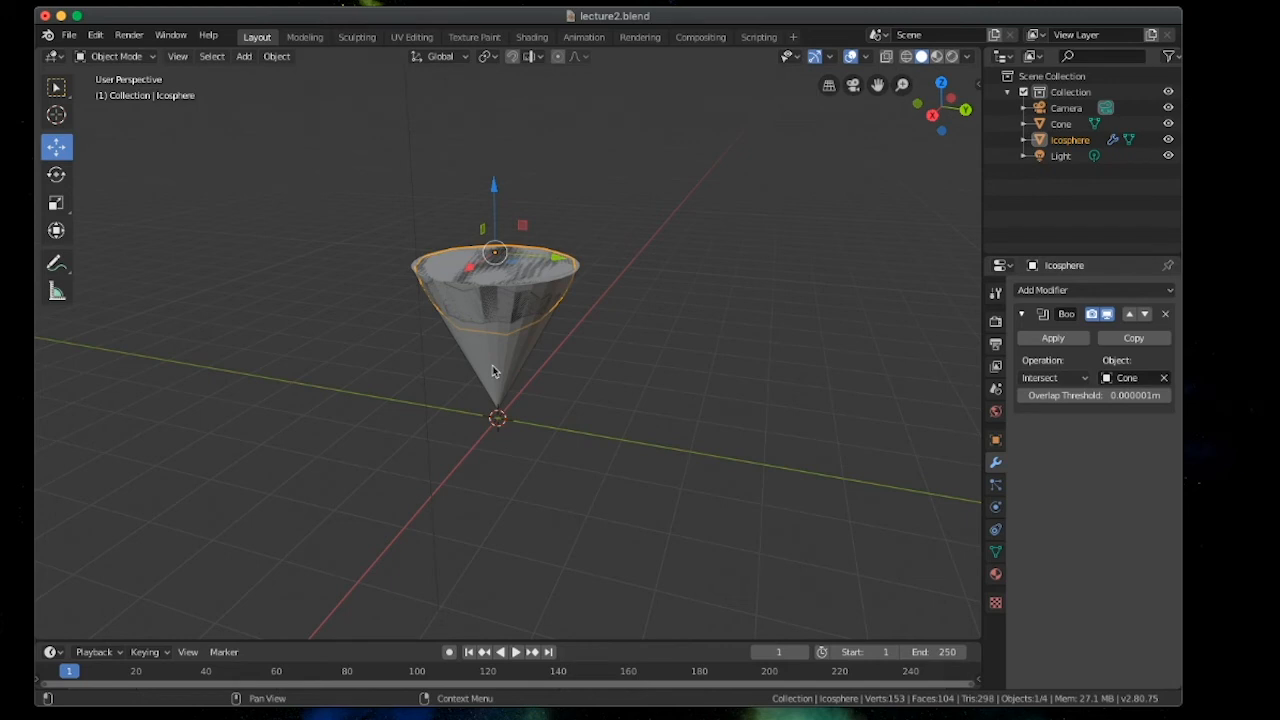
pyautogui.click(1063, 340)
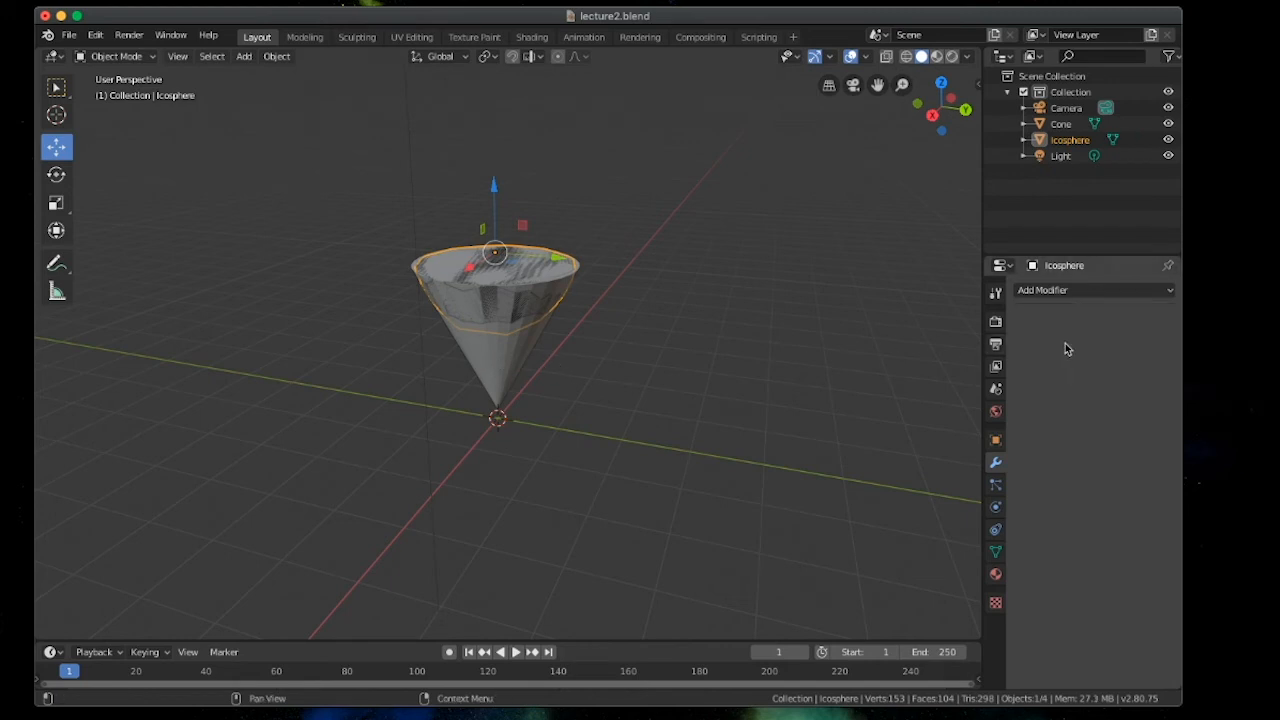
# Move the intersected piece along Y away from the cone and examine its shape from several angles
pyautogui.moveTo(557, 259); pyautogui.dragTo(345, 260)
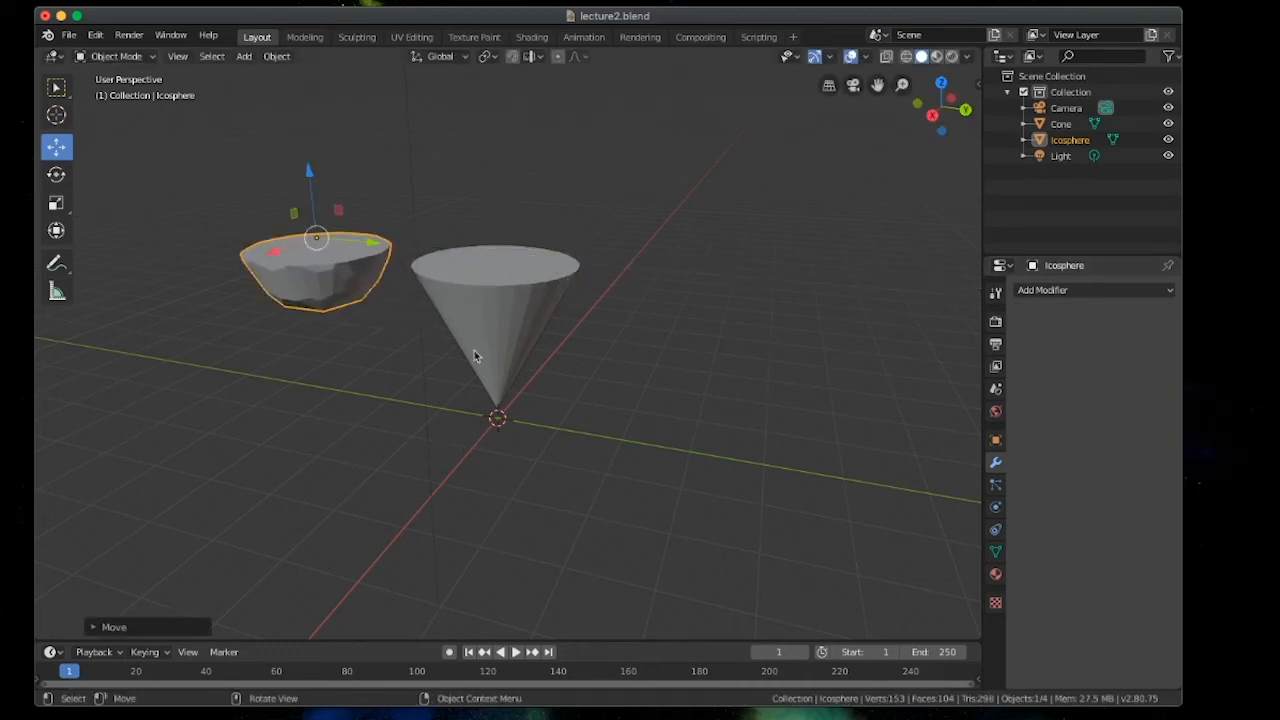
pyautogui.moveTo(481, 437); pyautogui.dragTo(552, 370, button='middle')
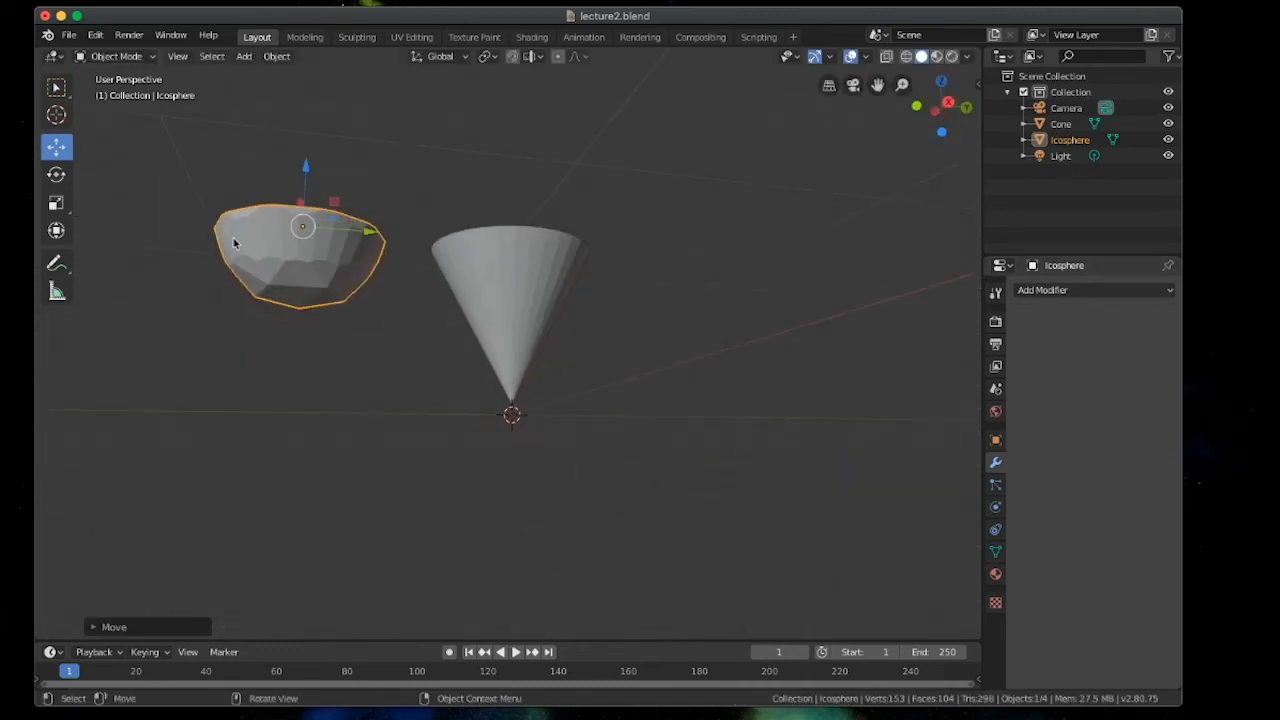
pyautogui.moveTo(290, 320); pyautogui.dragTo(378, 344, button='middle')
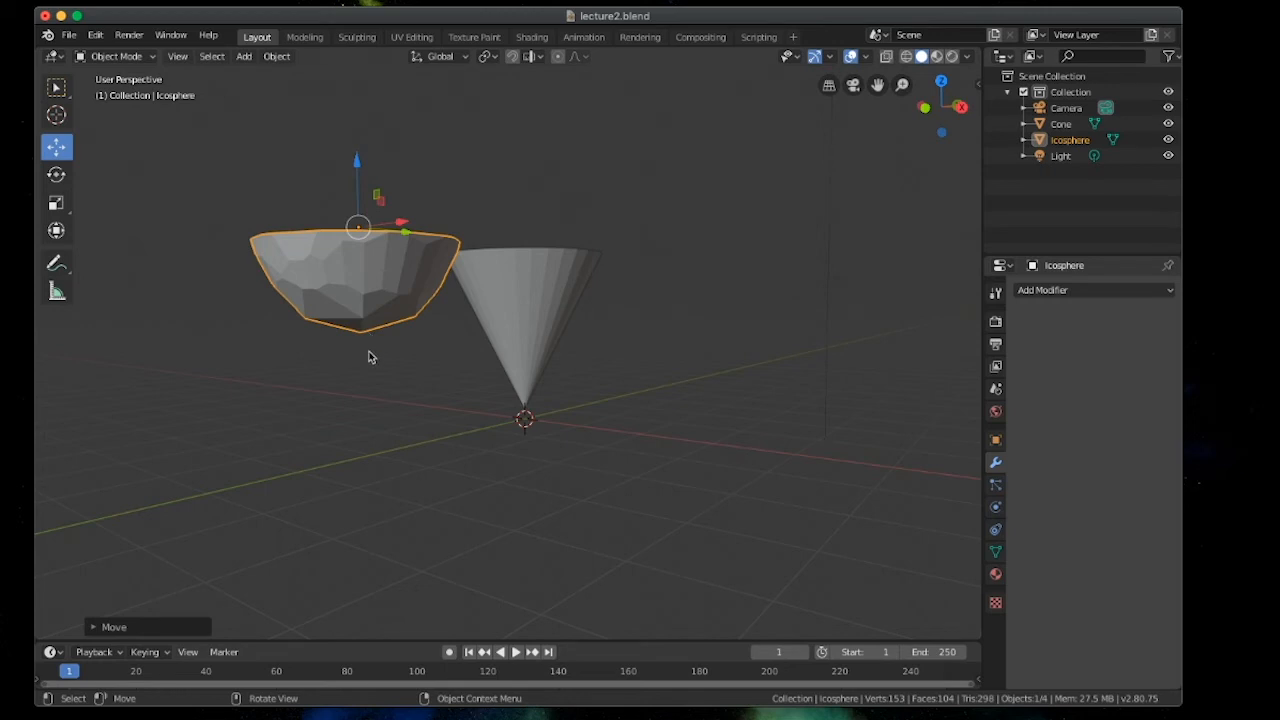
pyautogui.rightClick(392, 345)
pyautogui.scroll(1, 460, 380)
pyautogui.scroll(3, 453, 380)
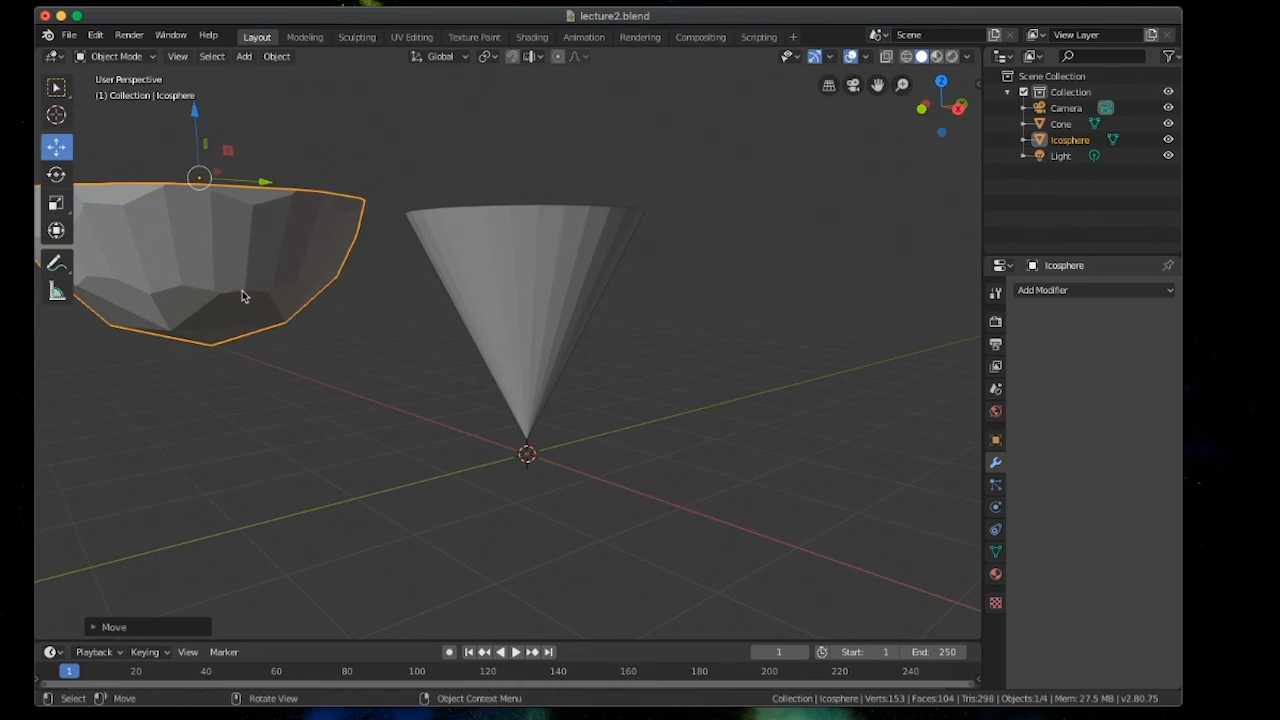
pyautogui.moveTo(297, 414); pyautogui.dragTo(339, 396, button='middle')
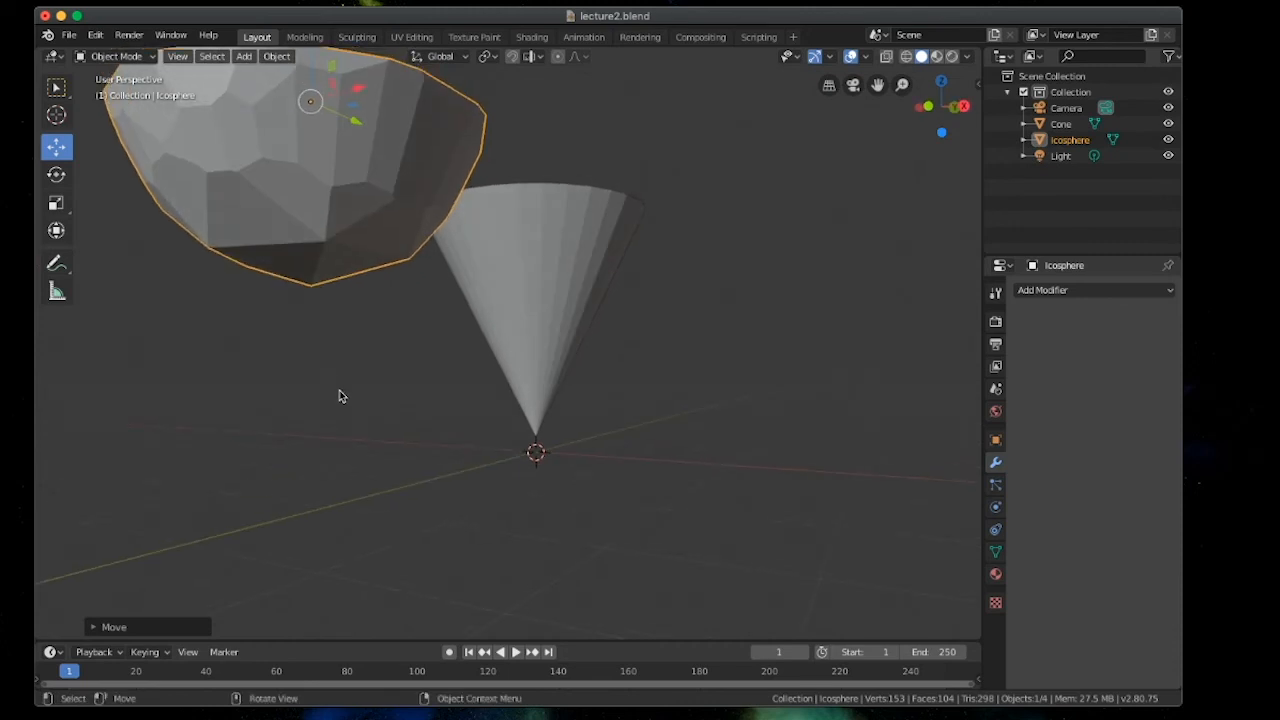
pyautogui.scroll(2, 339, 392)
pyautogui.scroll(-3, 338, 396)
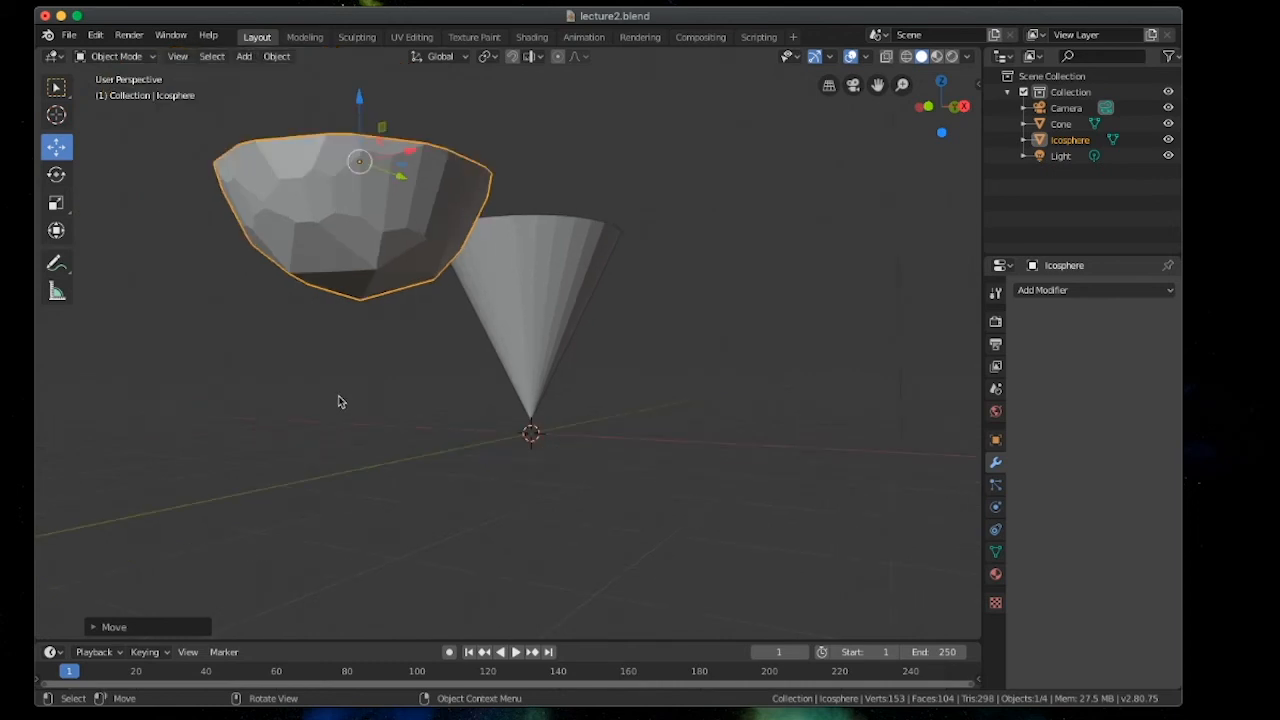
pyautogui.moveTo(338, 402); pyautogui.dragTo(311, 434, button='middle')
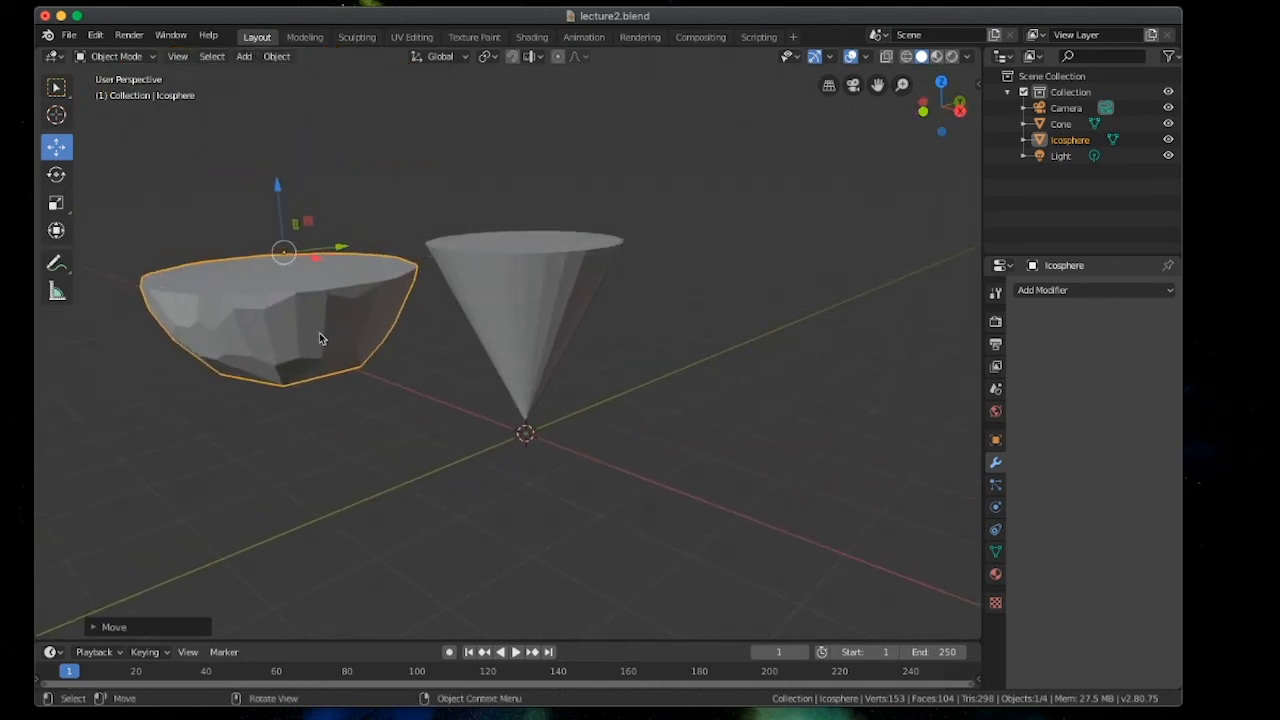
# Undo the piece's move, the applied Boolean modifier and the choice of the cone as its target
pyautogui.hotkey('ctrl', 'z')
pyautogui.hotkey('ctrl', 'z')
pyautogui.hotkey('ctrl', 'z')
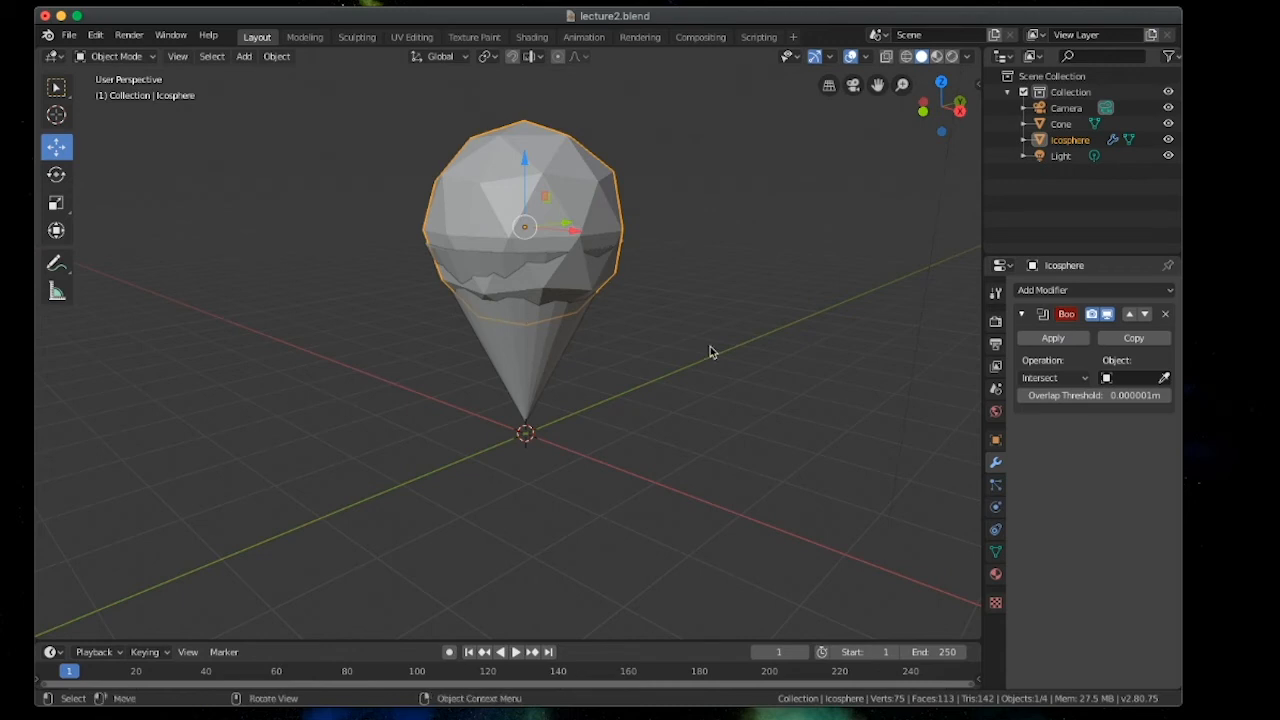
# Add a cube mesh at the origin and enlarge it uniformly with the Scale tool
pyautogui.moveTo(709, 349); pyautogui.dragTo(646, 357, button='middle')
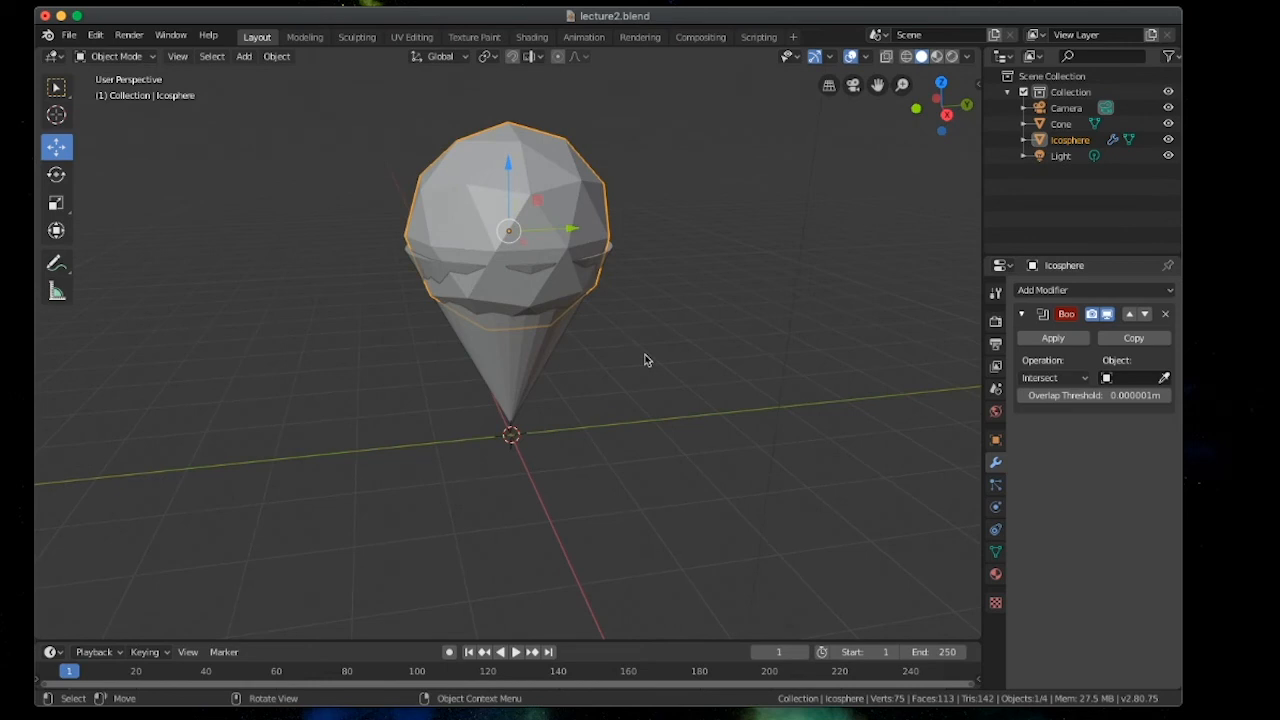
pyautogui.scroll(1, 653, 361)
pyautogui.scroll(-3, 653, 361)
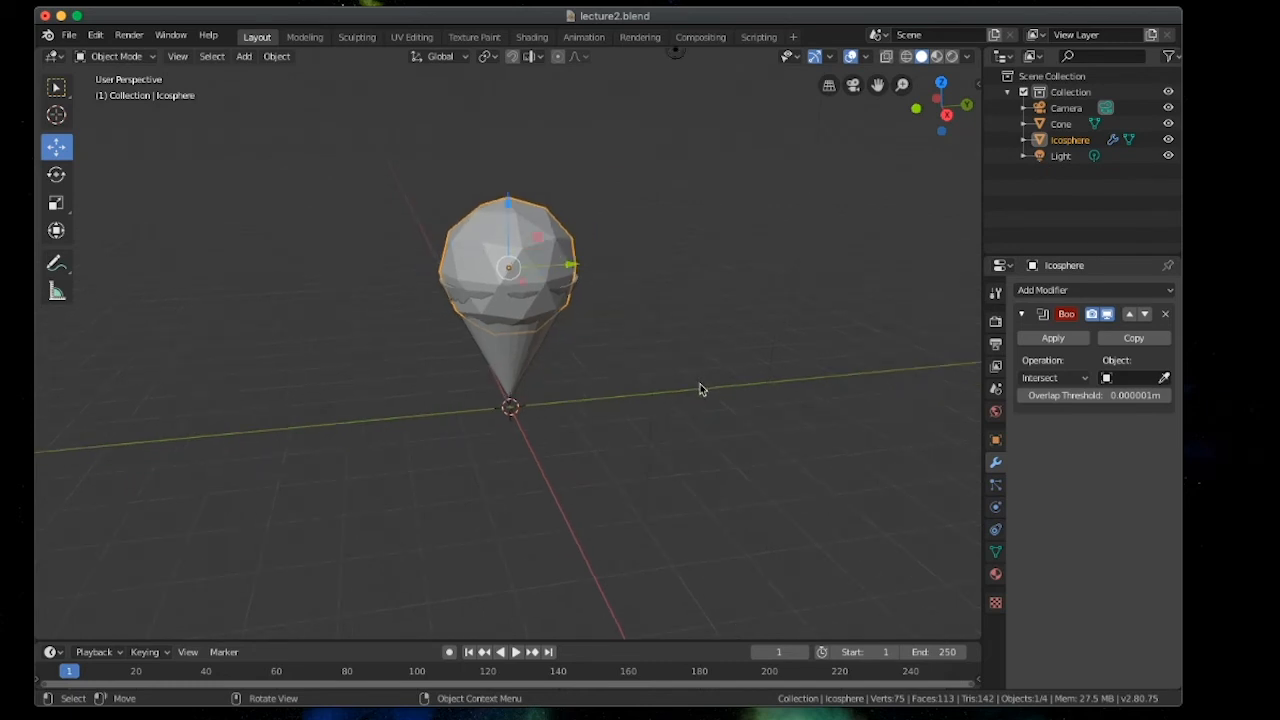
pyautogui.moveTo(699, 384); pyautogui.dragTo(549, 394, button='middle')
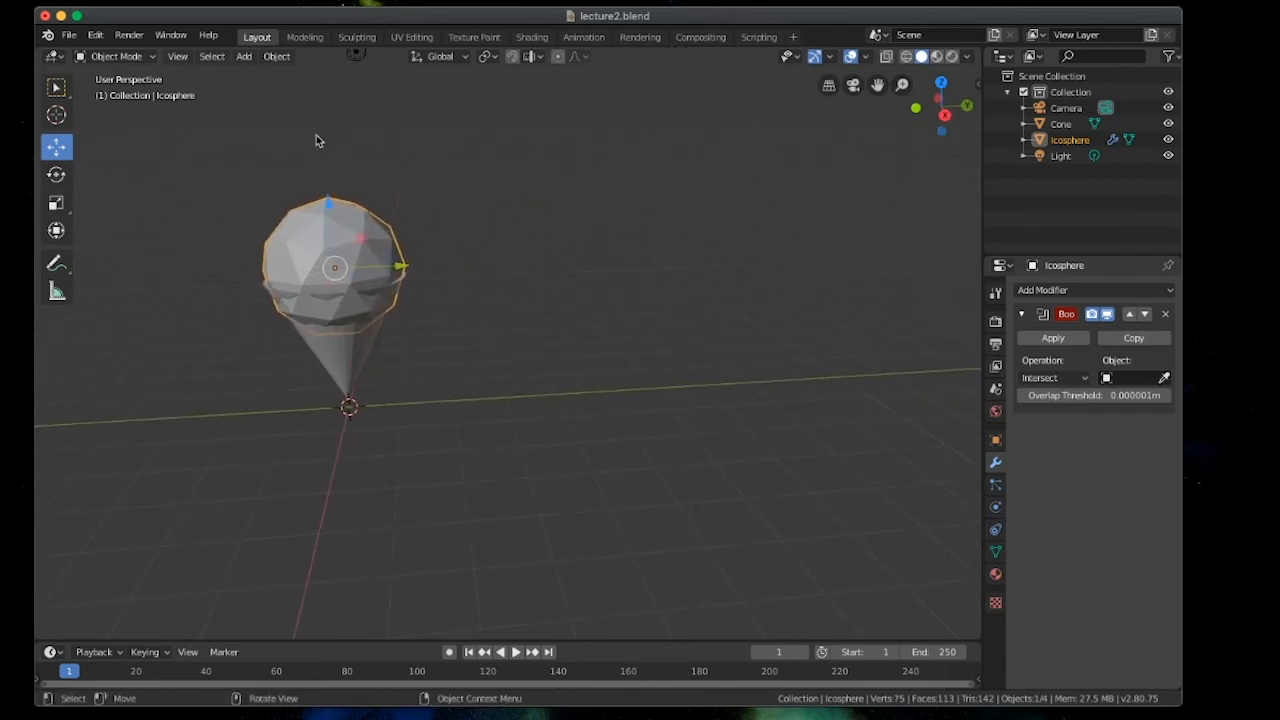
pyautogui.click(244, 56)
pyautogui.moveTo(255, 75)
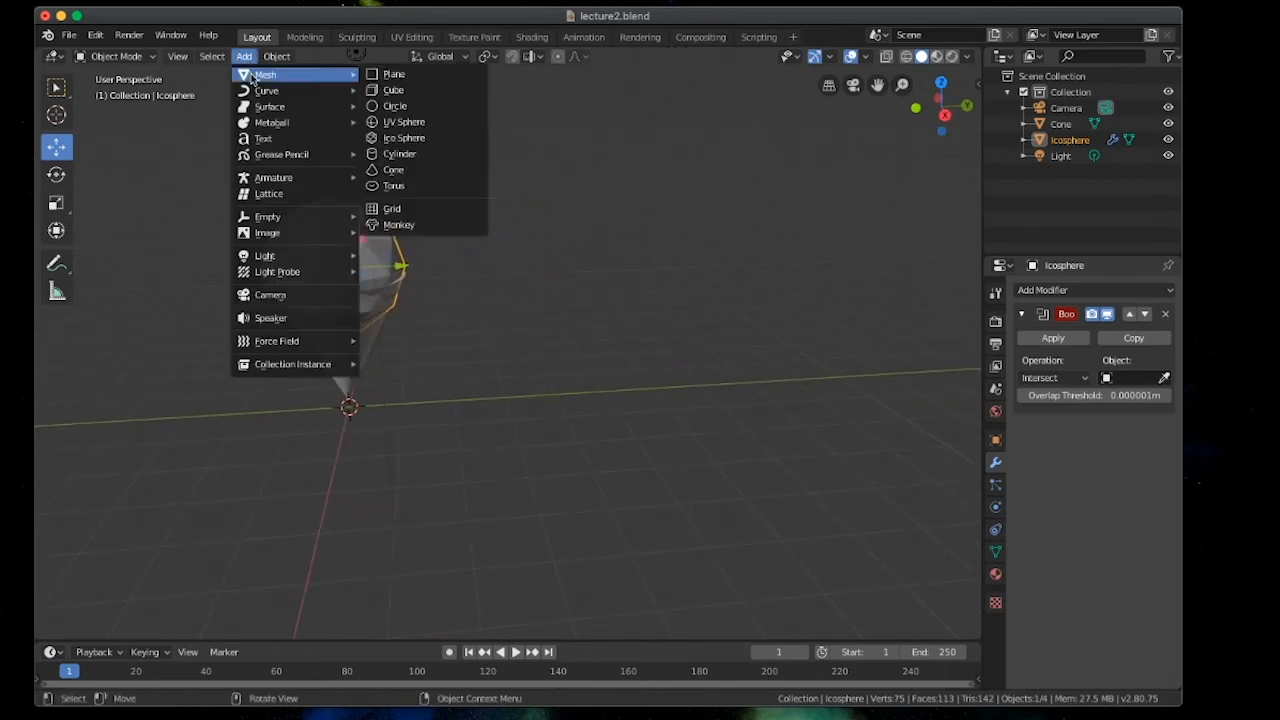
pyautogui.click(375, 92)
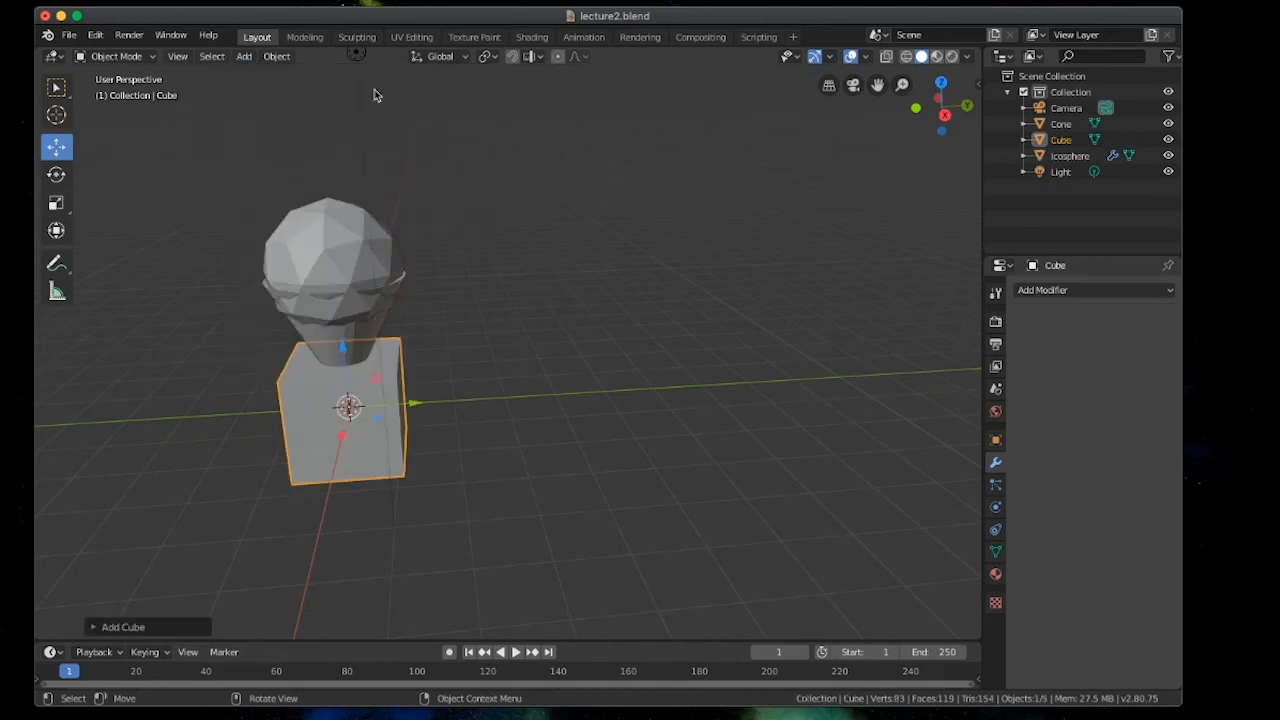
pyautogui.click(56, 203)
pyautogui.moveTo(406, 372); pyautogui.dragTo(455, 330)
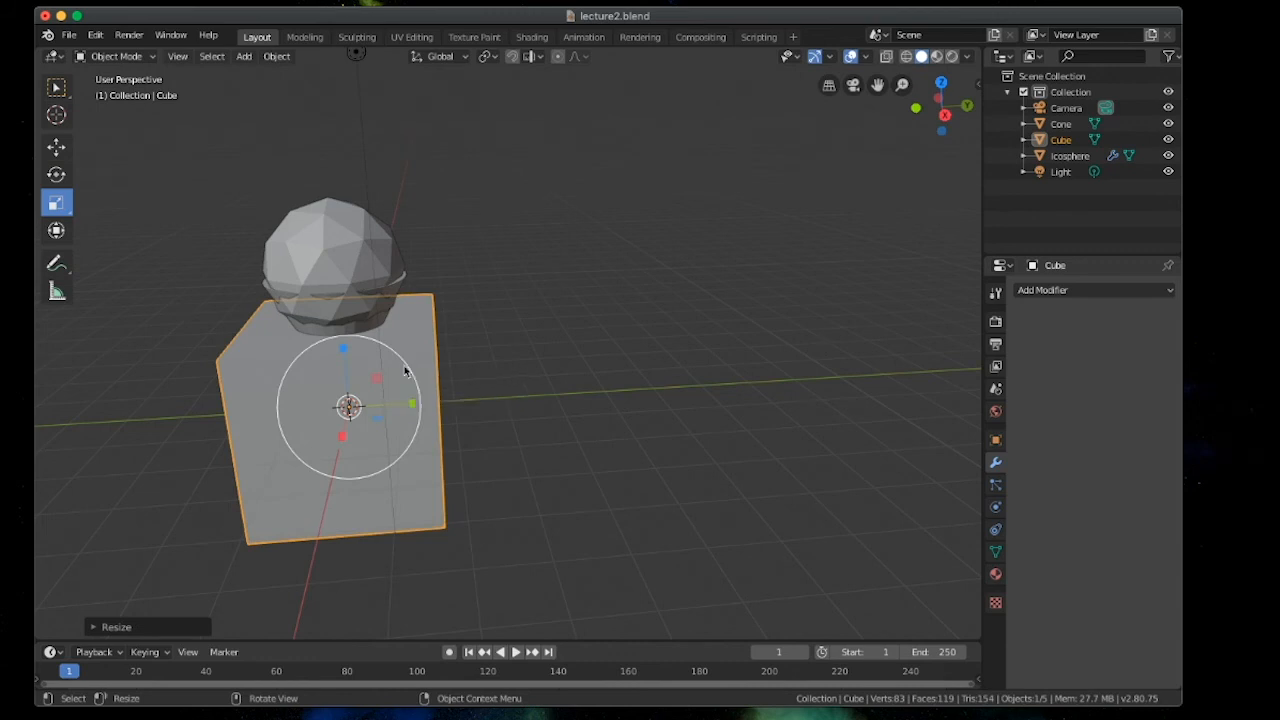
# Move the cube along Y well clear of the cone and reselect the icosphere
pyautogui.click(56, 147)
pyautogui.moveTo(414, 402); pyautogui.dragTo(711, 383)
pyautogui.click(355, 268)
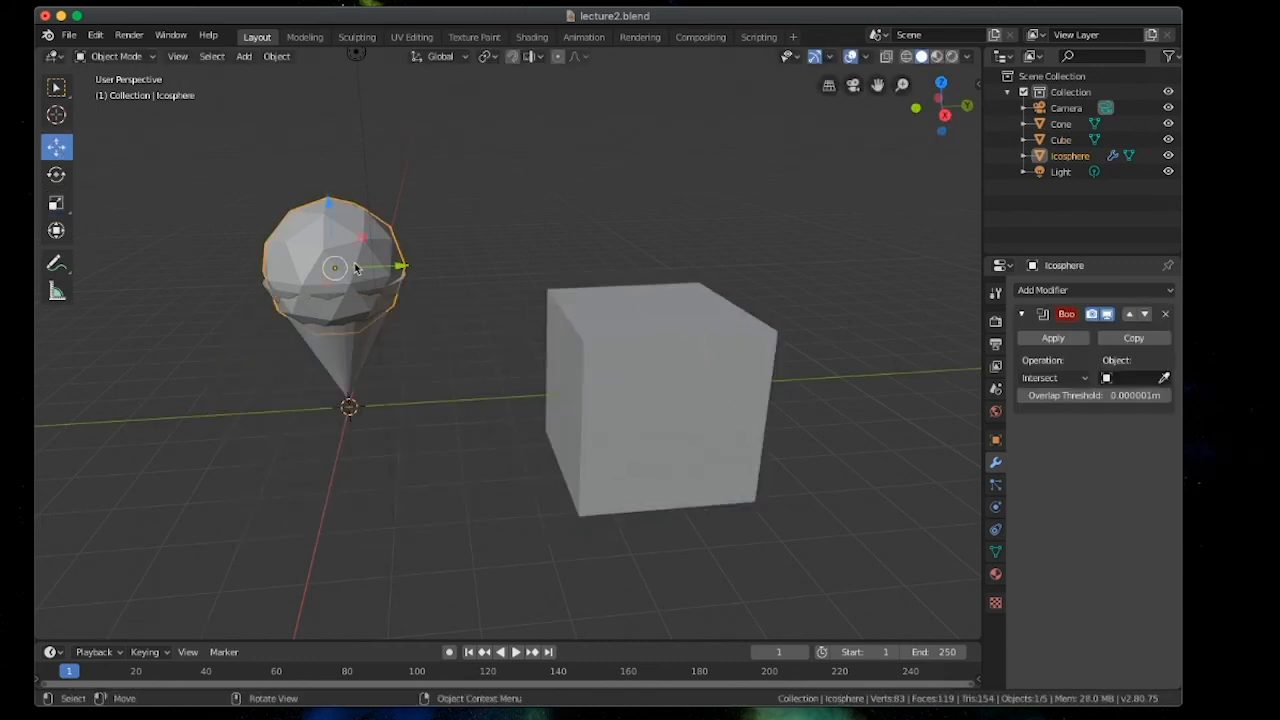
# Move the icosphere along Y until it sits above the cube, then add the cube to the selection as active object
pyautogui.moveTo(395, 270); pyautogui.dragTo(710, 262)
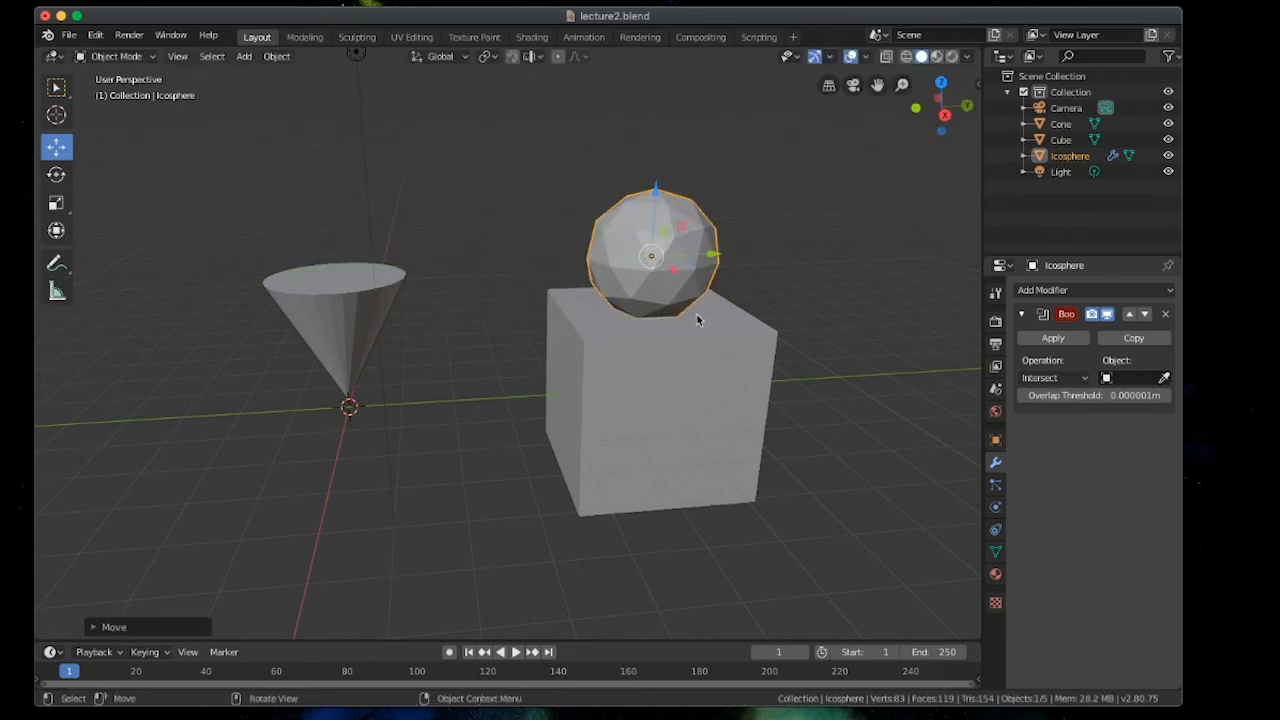
pyautogui.click(694, 368)
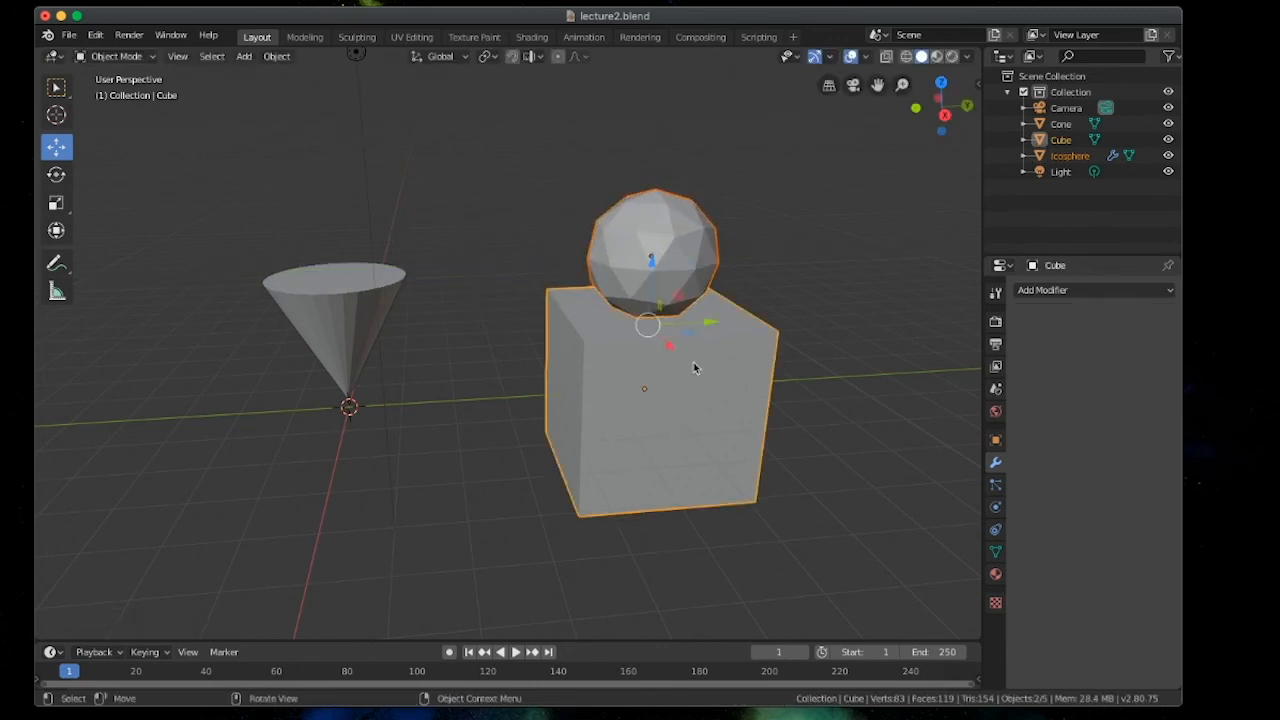
pyautogui.moveTo(777, 349); pyautogui.dragTo(760, 401, button='middle')
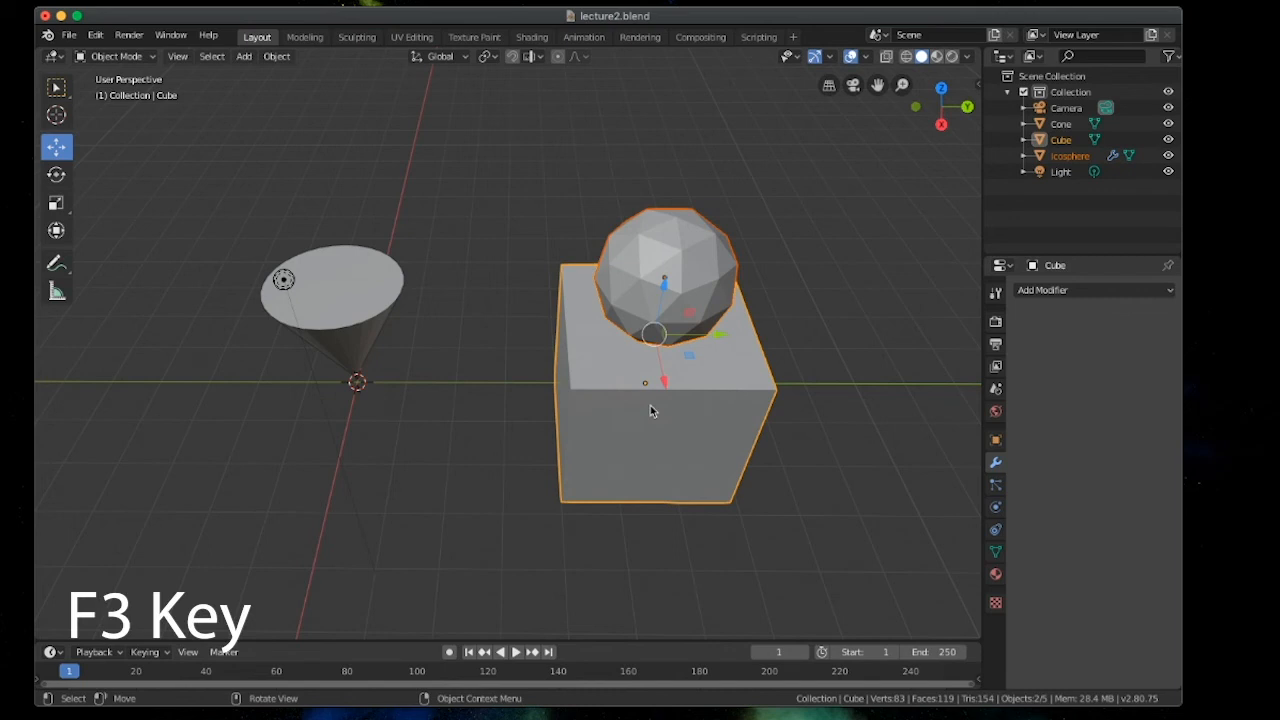
# Run Align Objects on the icosphere and cube with Centers relative to Active, aligning on X and then on Y
pyautogui.press('F3')
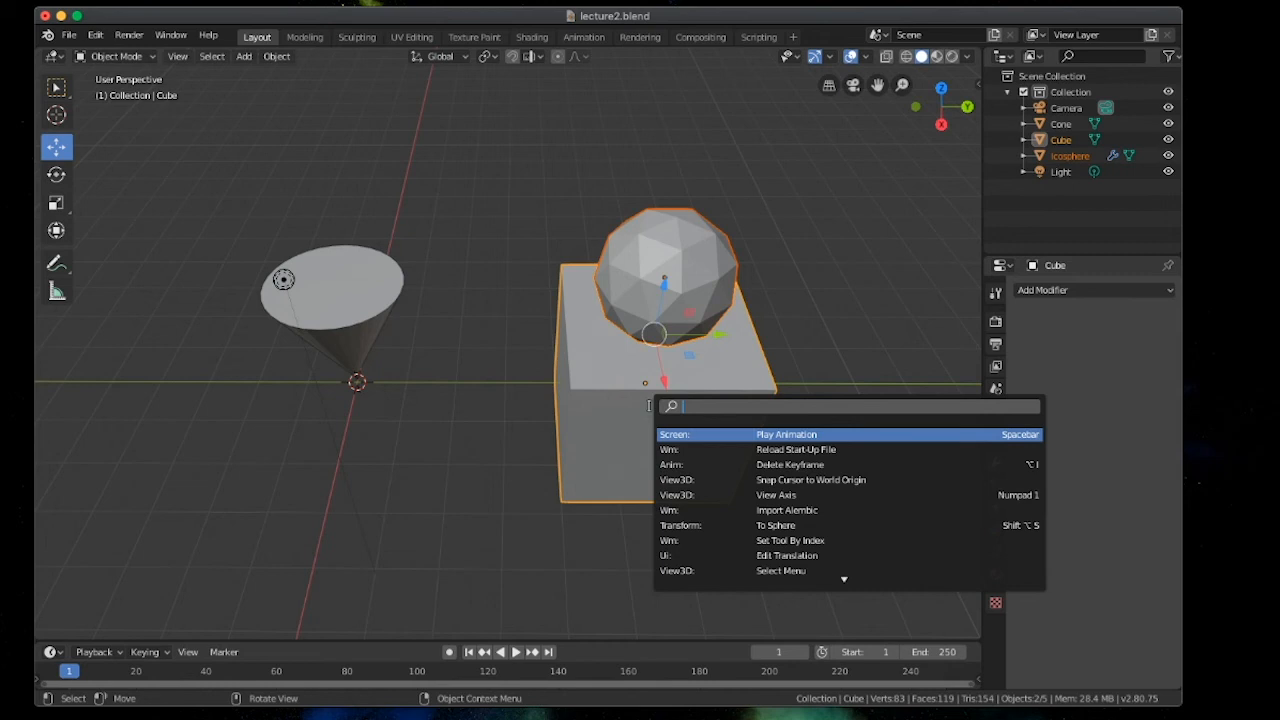
pyautogui.write('align')
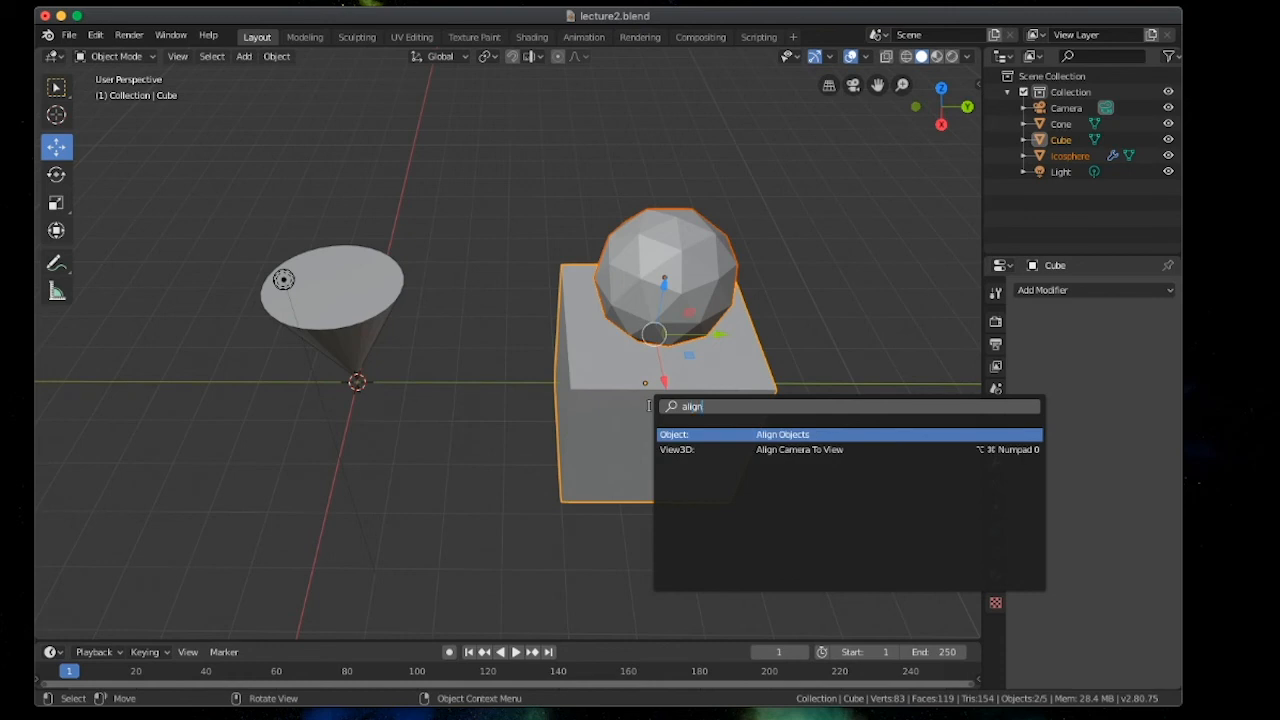
pyautogui.press('Return')
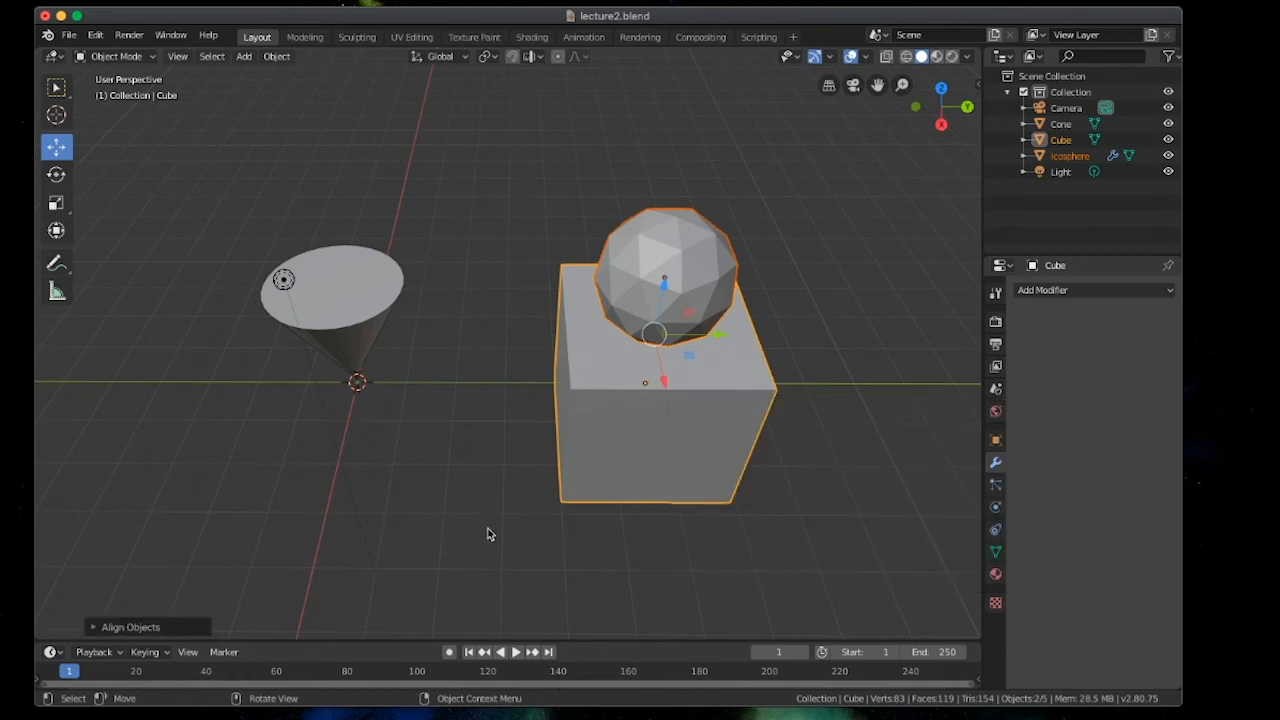
pyautogui.click(130, 627)
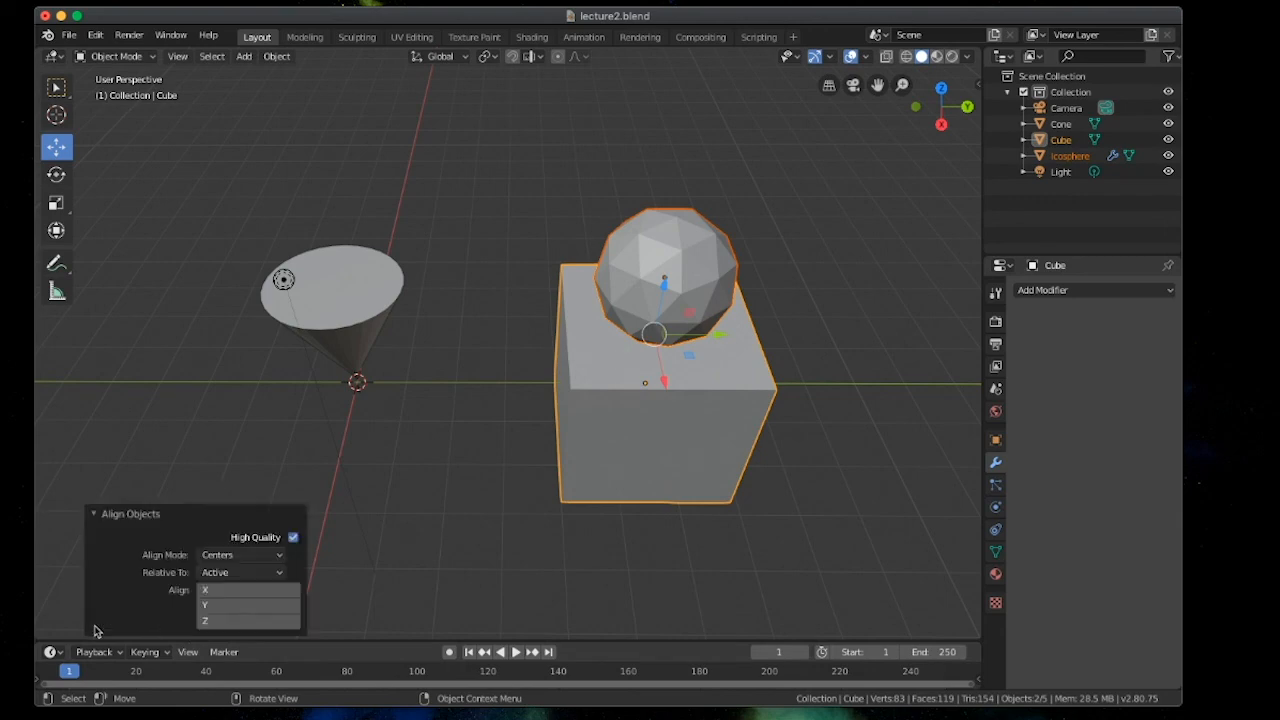
pyautogui.click(212, 593)
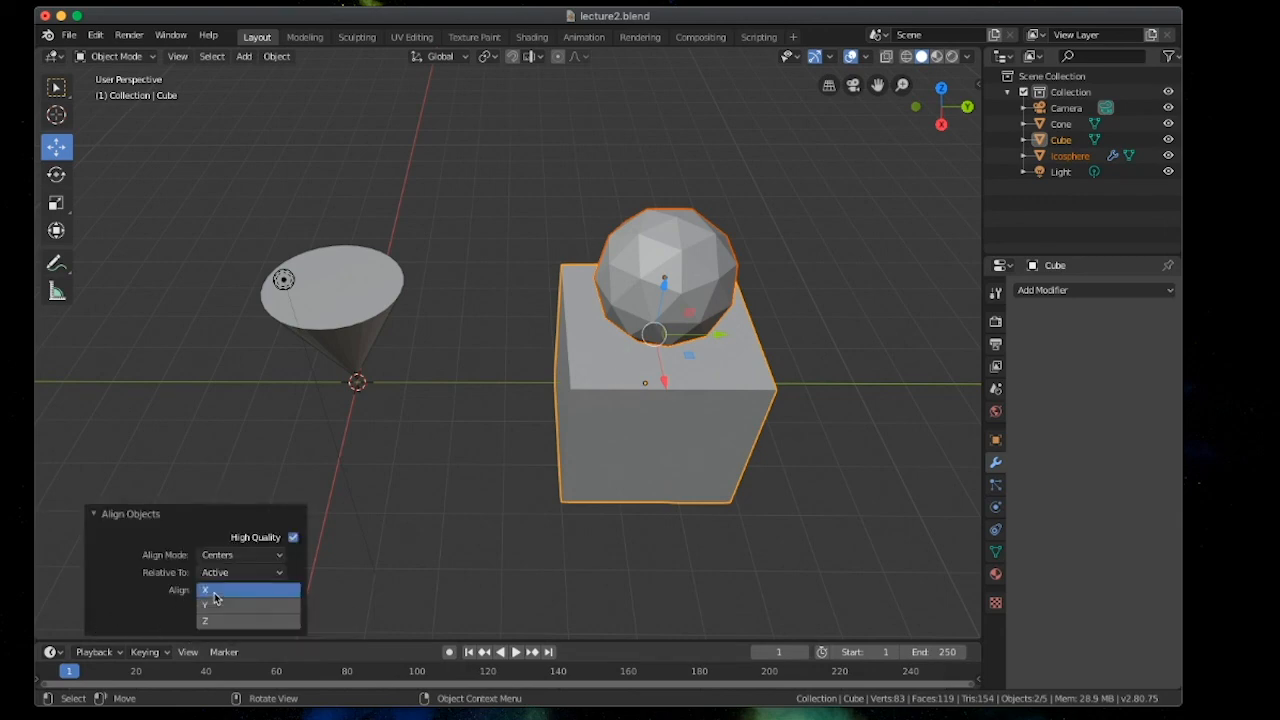
pyautogui.moveTo(609, 520); pyautogui.dragTo(684, 488, button='middle')
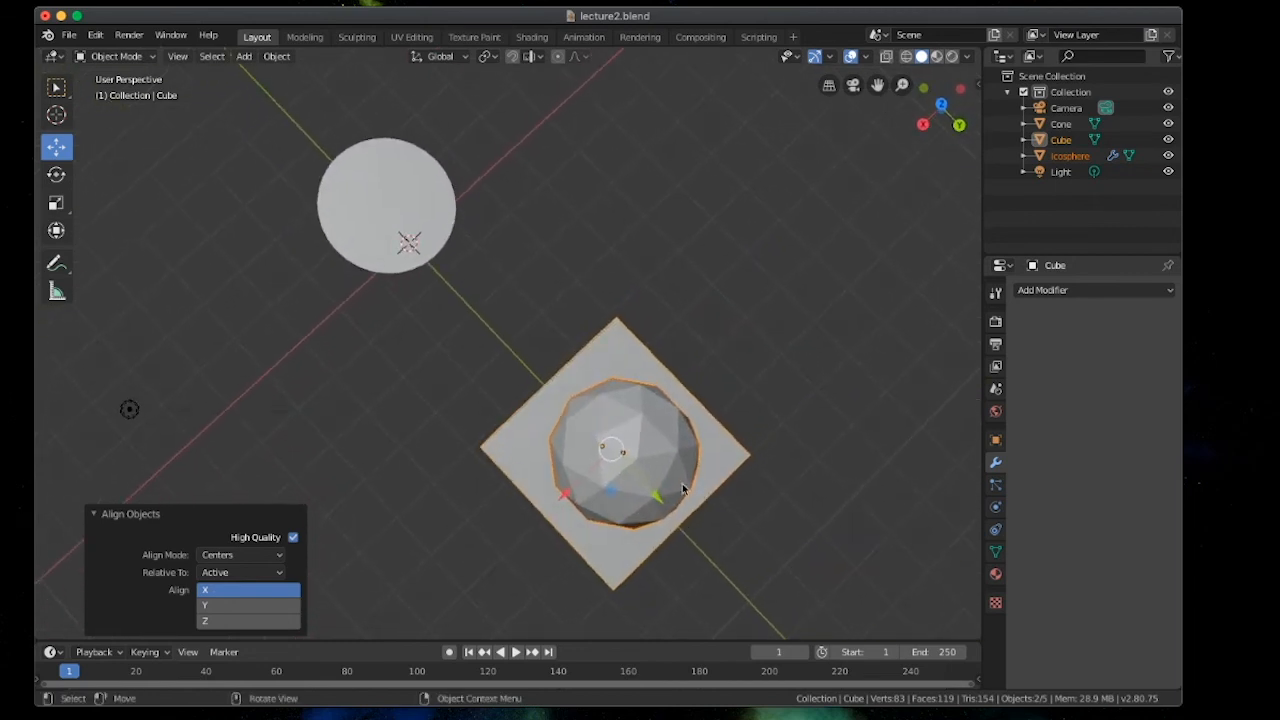
pyautogui.click(249, 606)
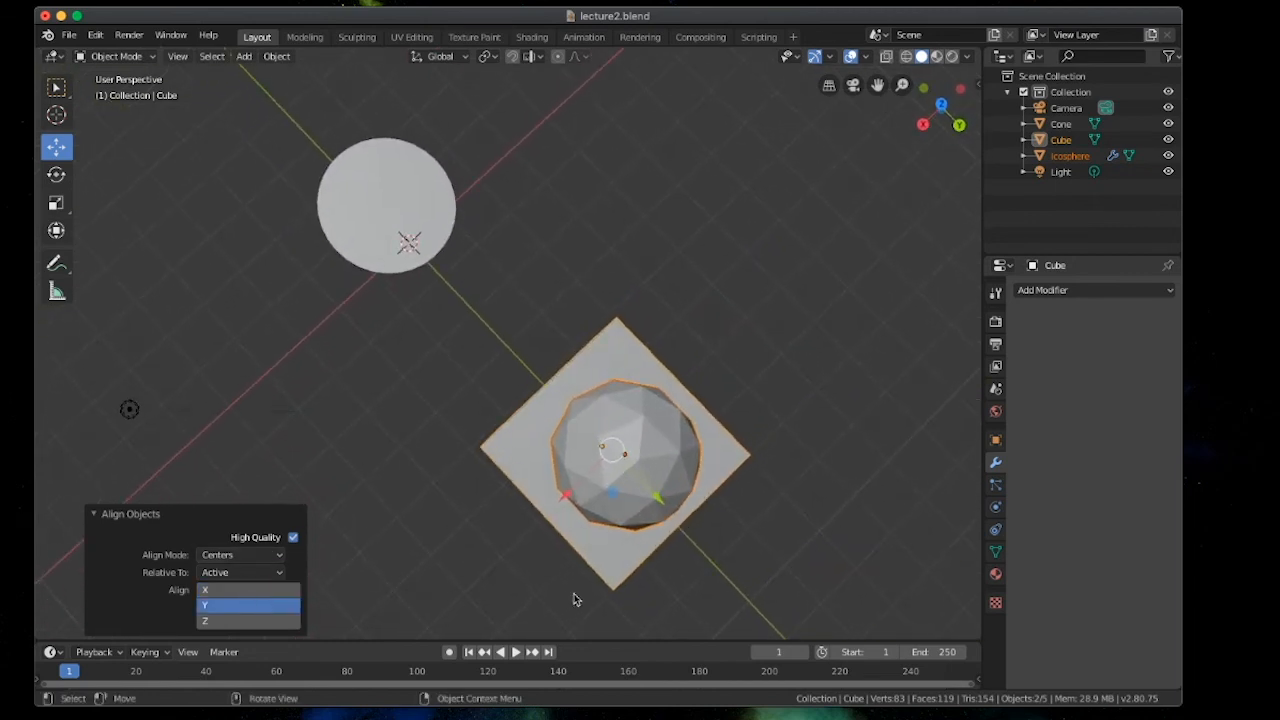
# Select only the icosphere and lower it about 0.97 m along Z so its lower half sinks into the cube
pyautogui.moveTo(571, 594); pyautogui.dragTo(716, 448, button='middle')
pyautogui.moveTo(658, 276); pyautogui.dragTo(658, 280)
pyautogui.click(838, 284)
pyautogui.click(684, 292)
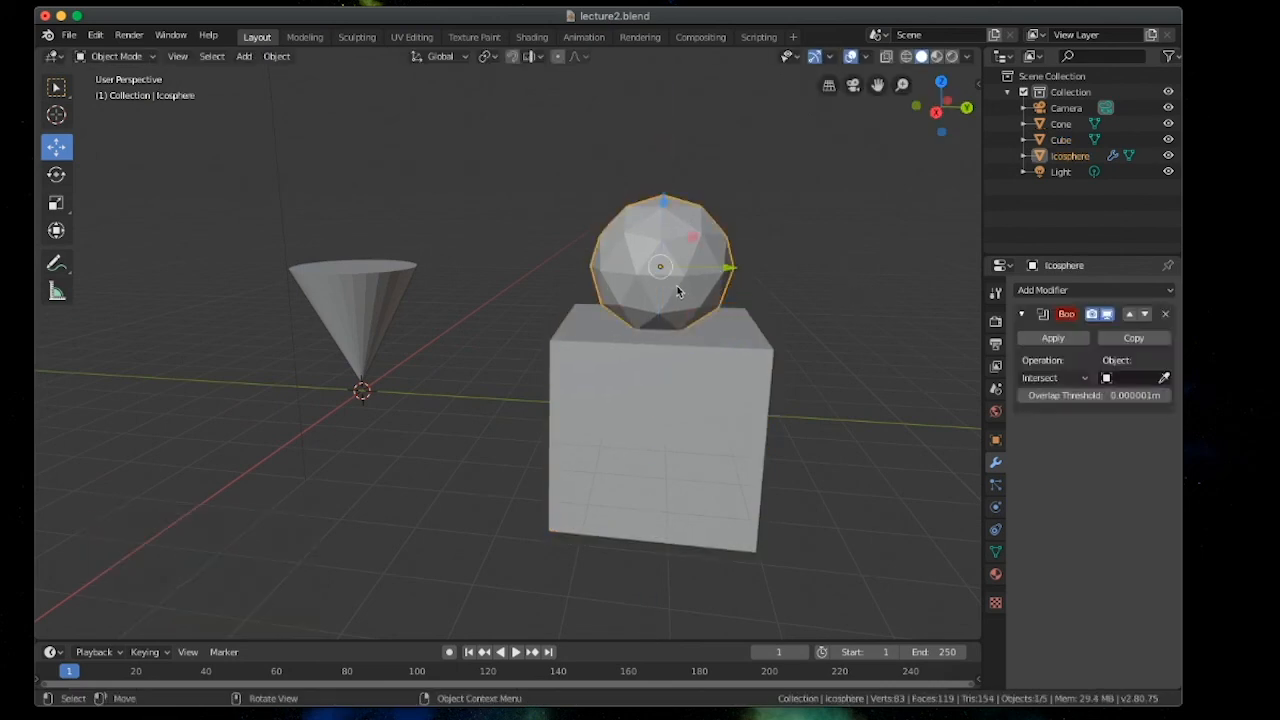
pyautogui.press('g')
pyautogui.press('z')
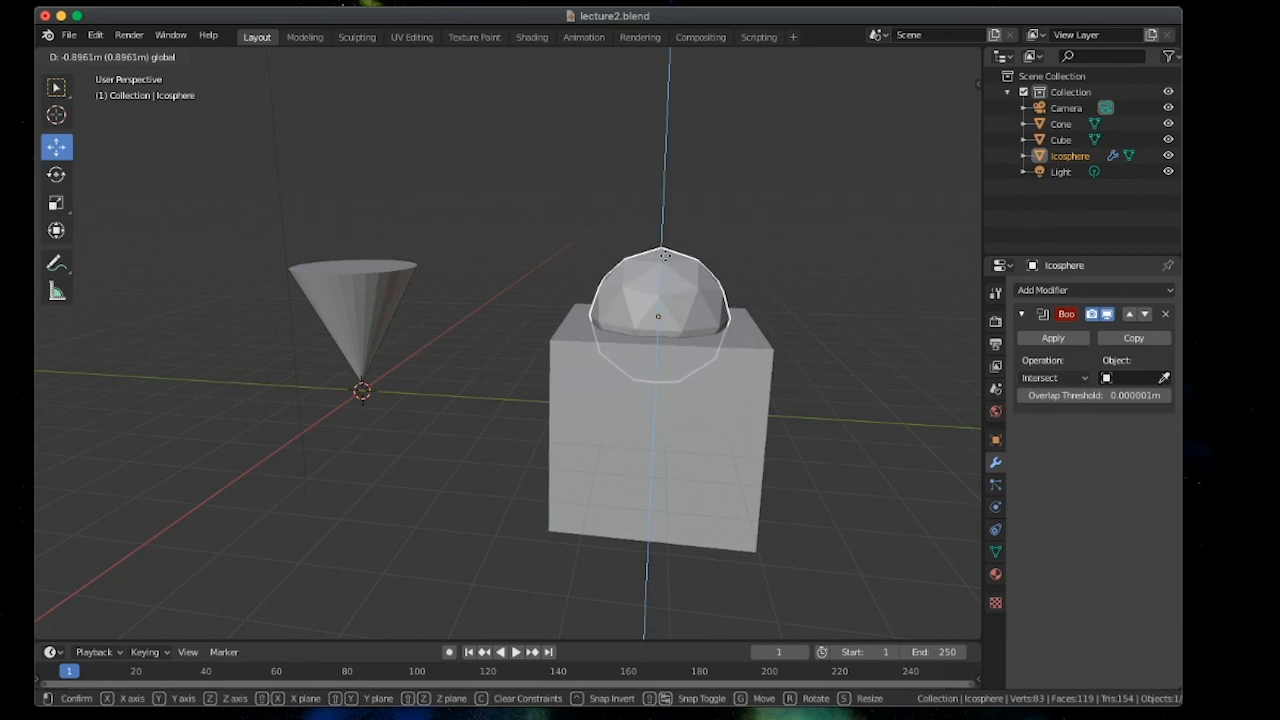
pyautogui.click(658, 265)
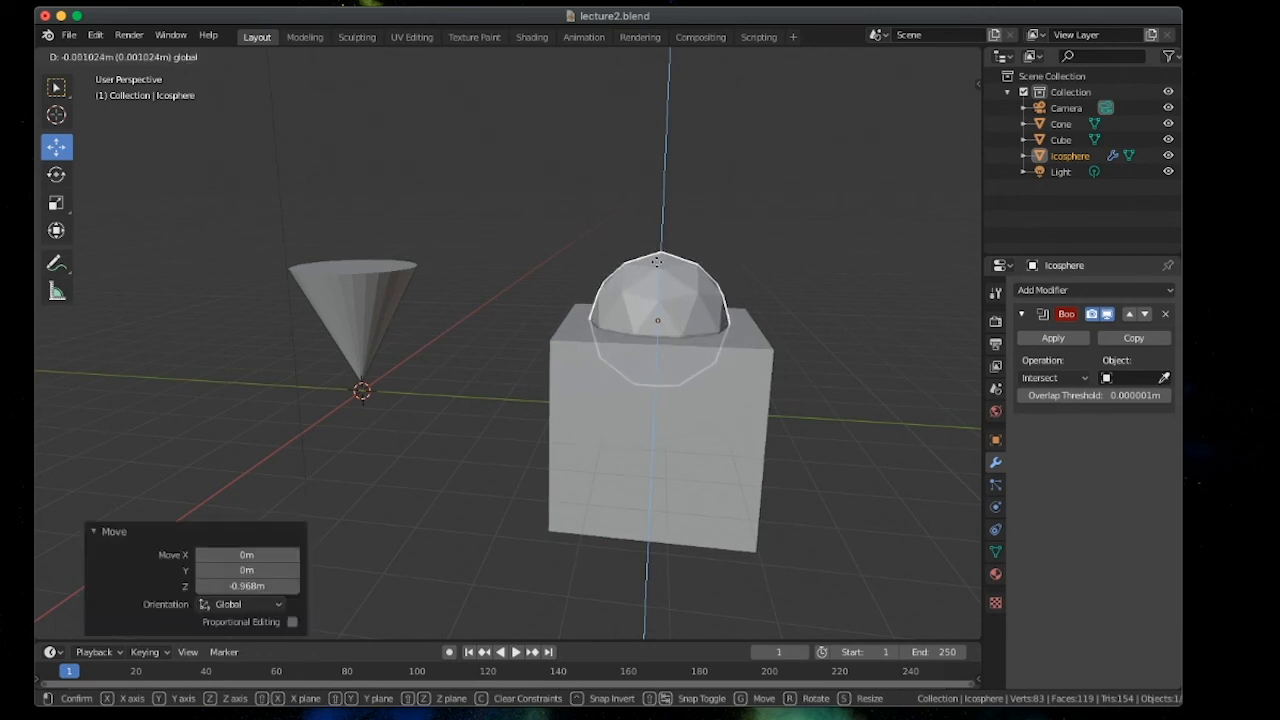
pyautogui.click(658, 265)
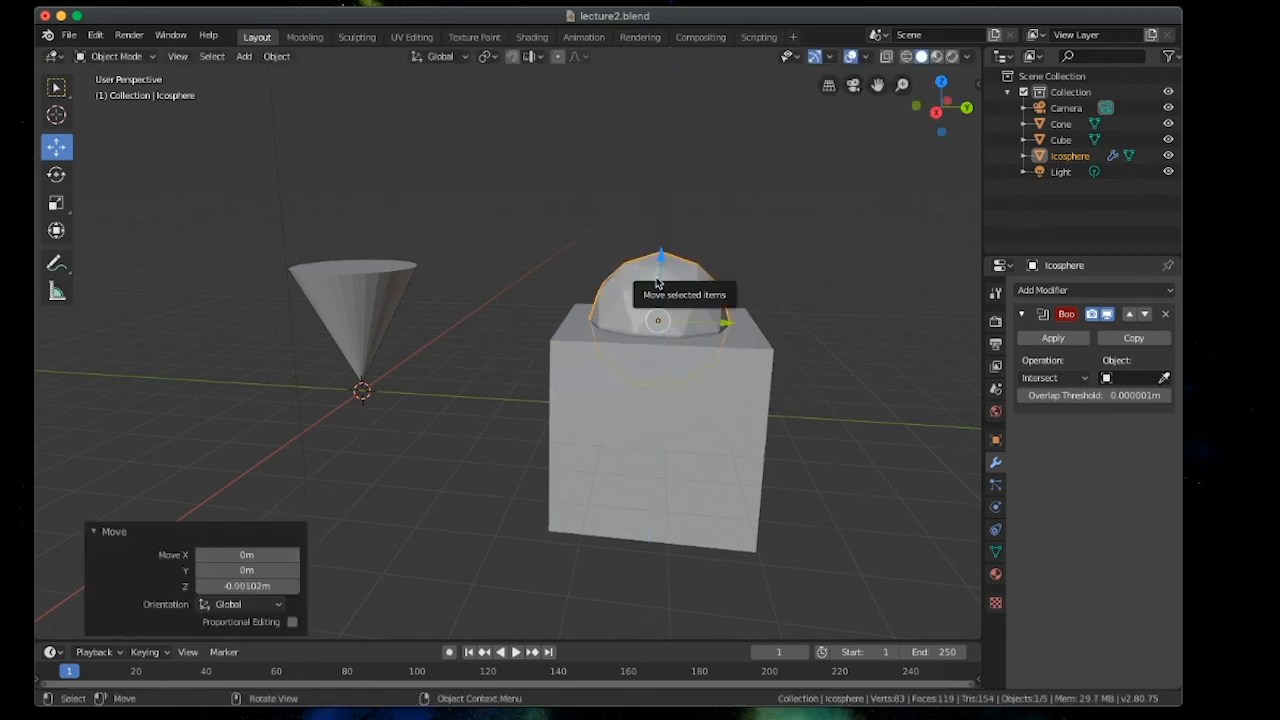
pyautogui.click(130, 534)
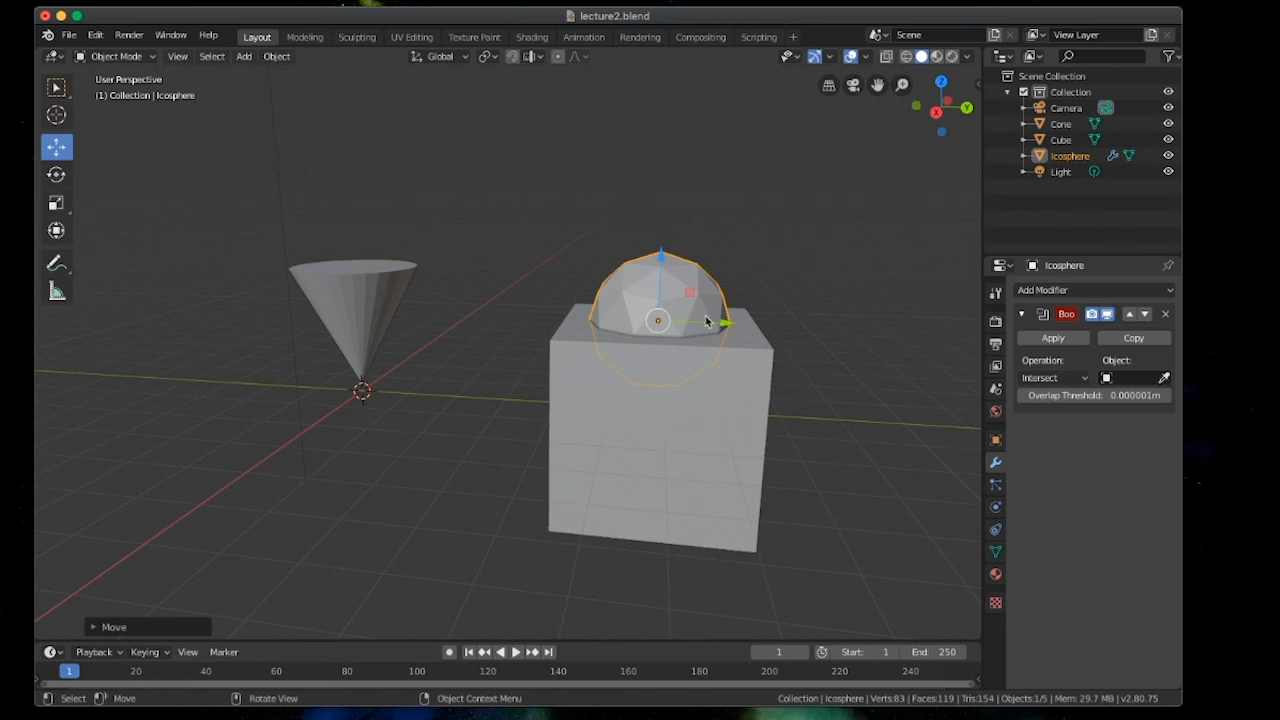
# Replace the icosphere's Boolean modifier with a new Difference one targeting the cube, and apply it
pyautogui.click(1166, 318)
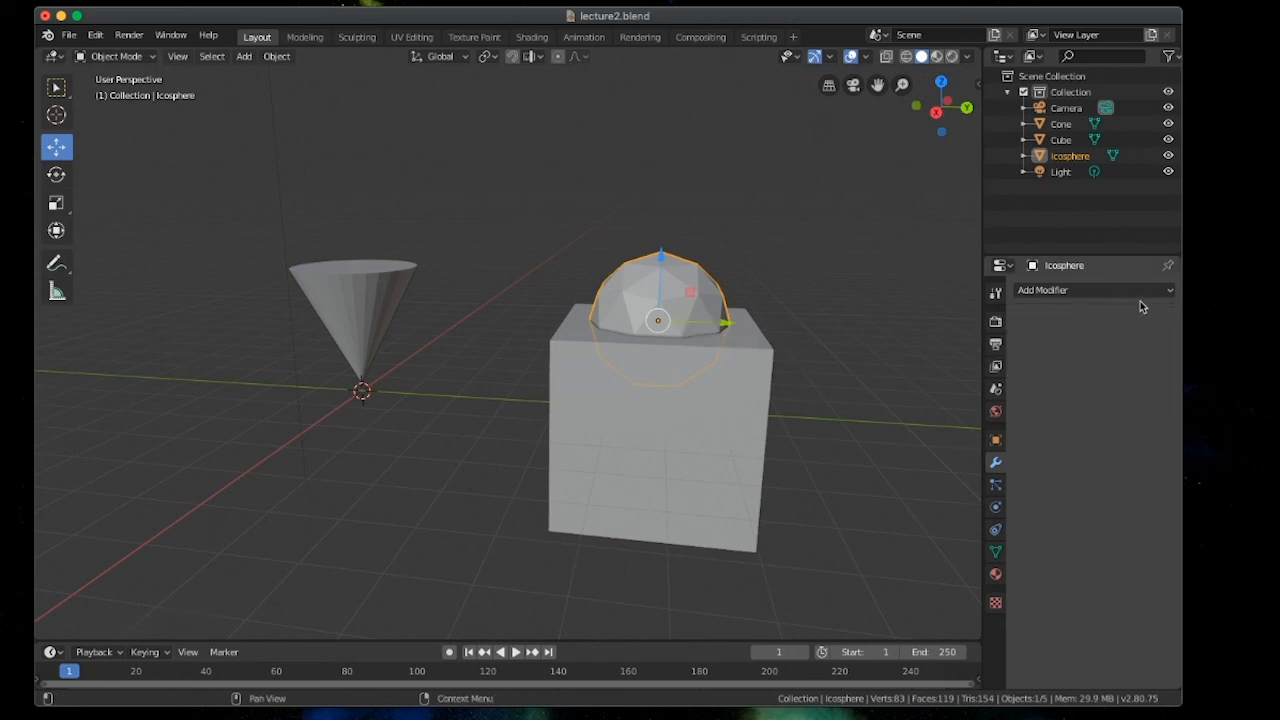
pyautogui.click(1131, 293)
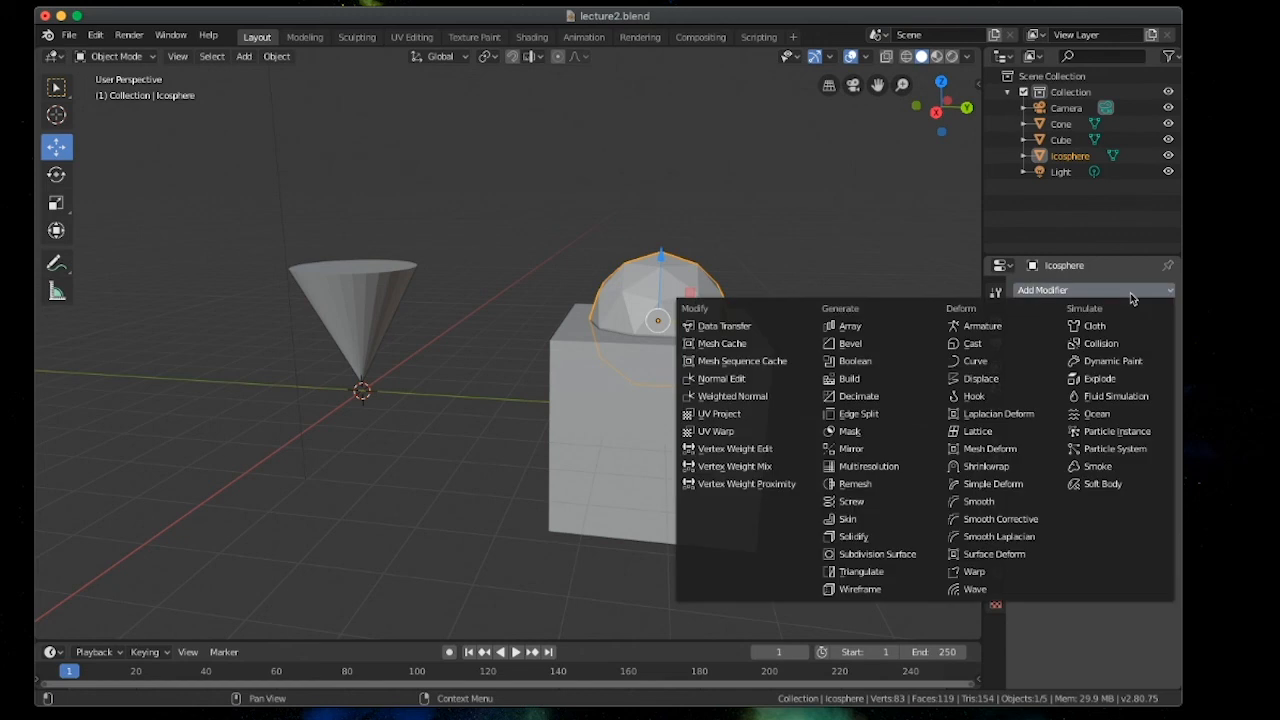
pyautogui.click(879, 360)
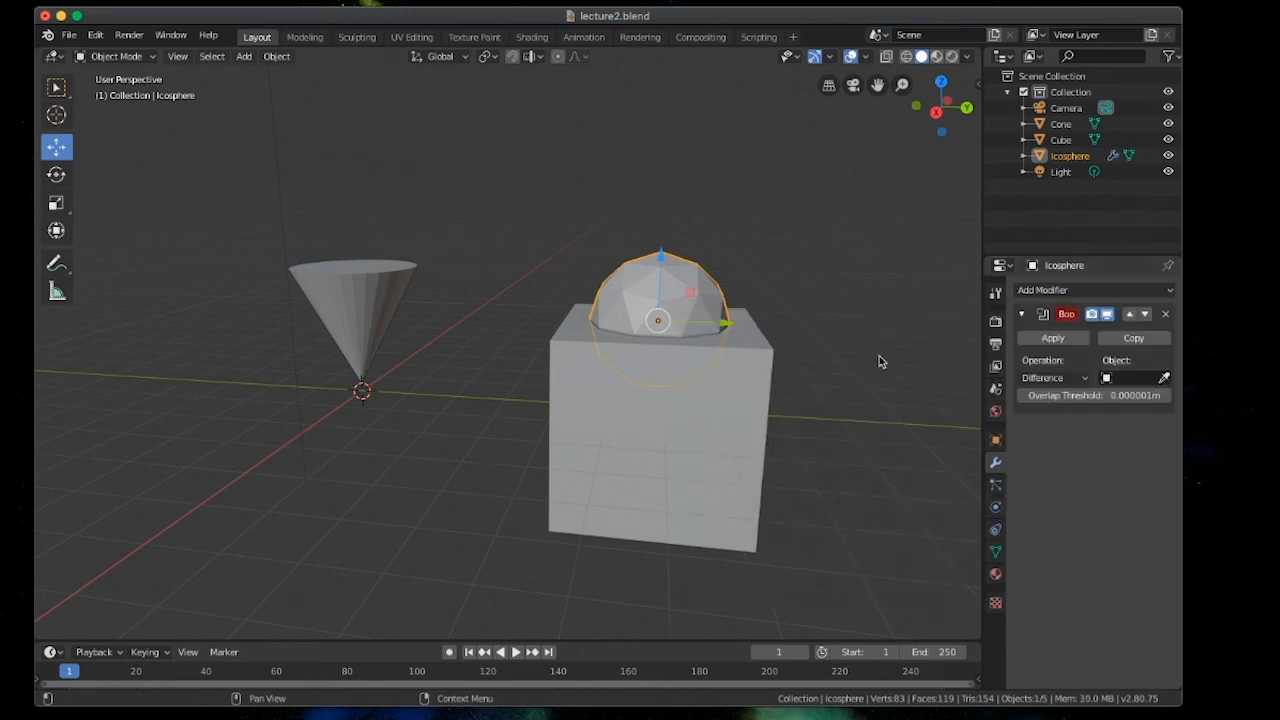
pyautogui.click(1164, 379)
pyautogui.click(720, 400)
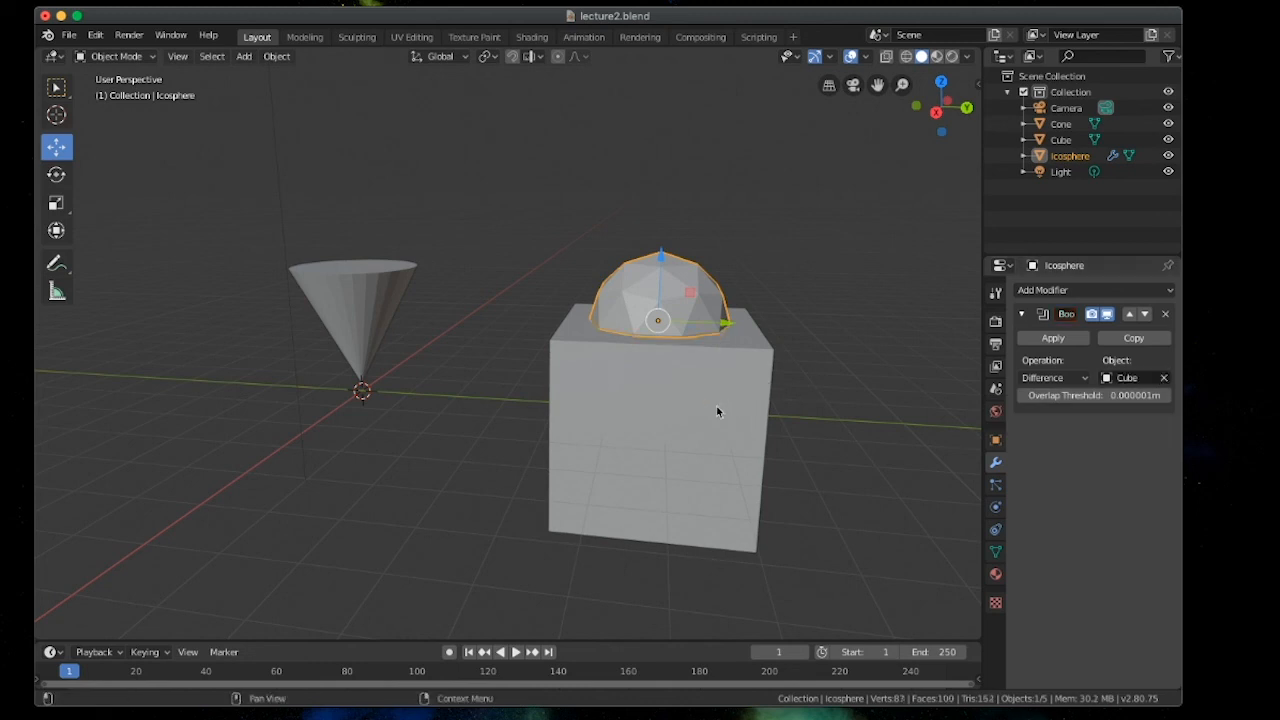
pyautogui.click(1060, 339)
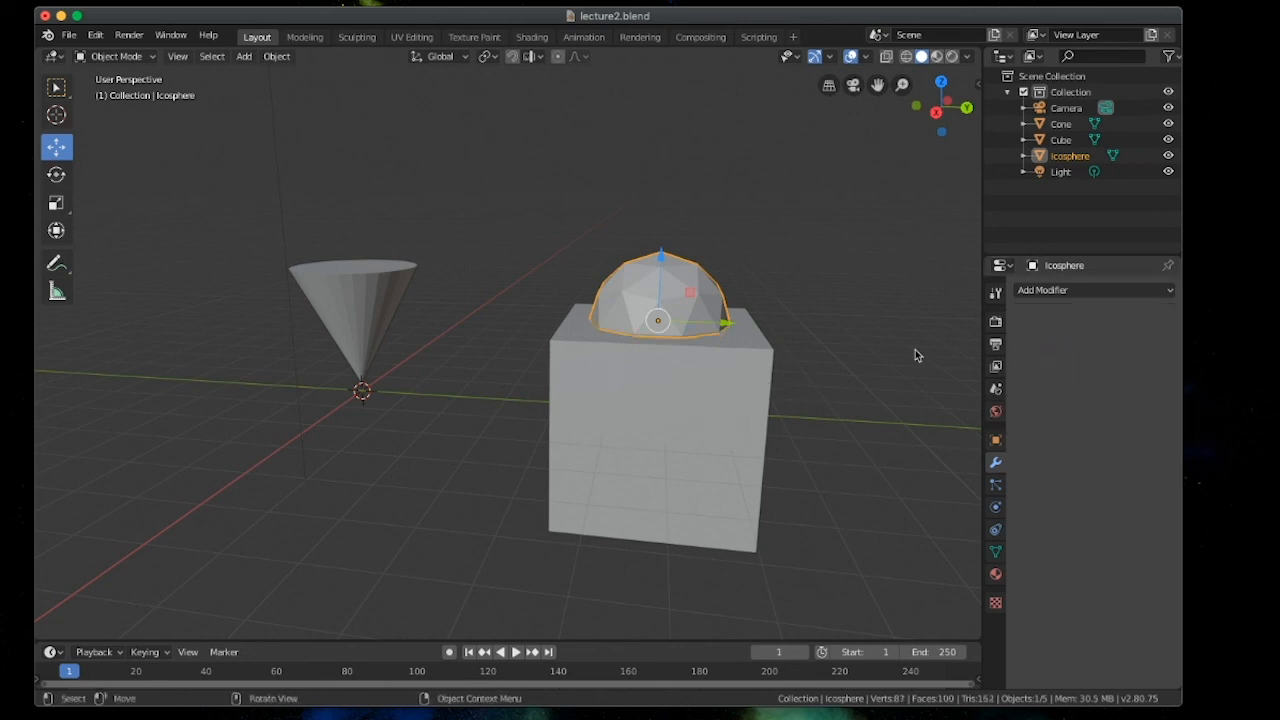
# Move the cut icosphere freely over to the cone and delete the cube
pyautogui.press('g')
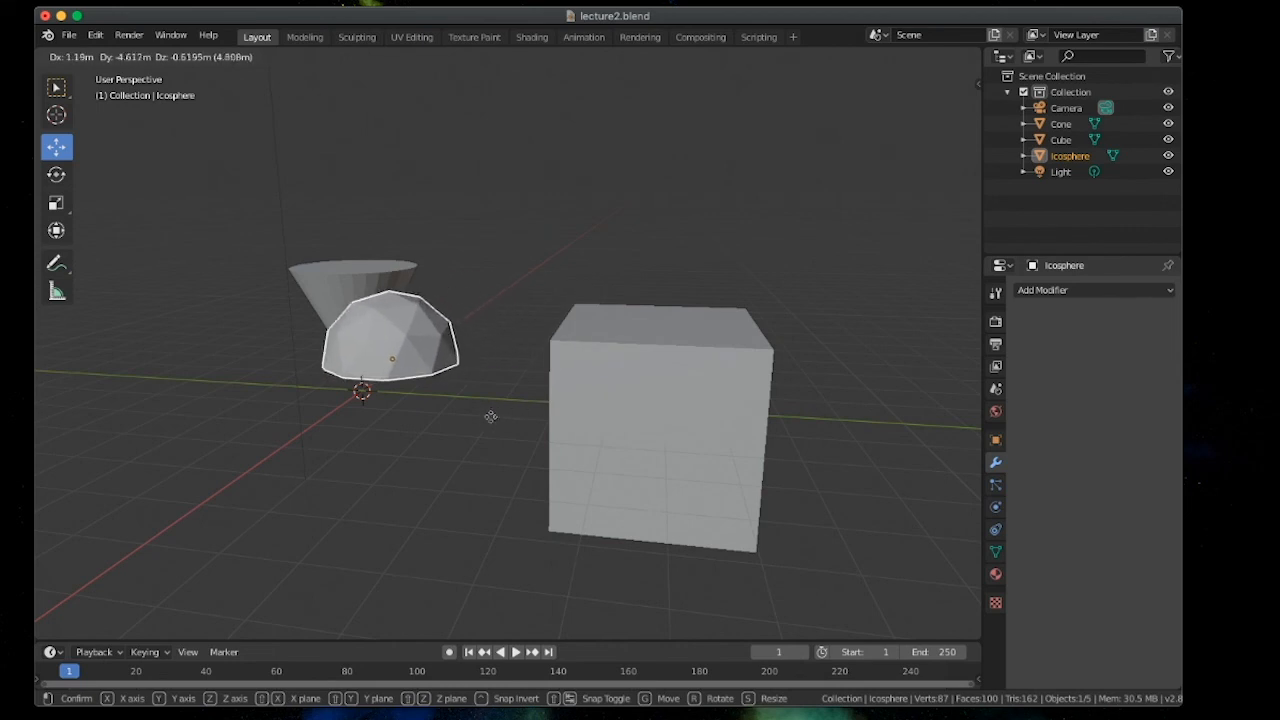
pyautogui.click(471, 440)
pyautogui.click(658, 404)
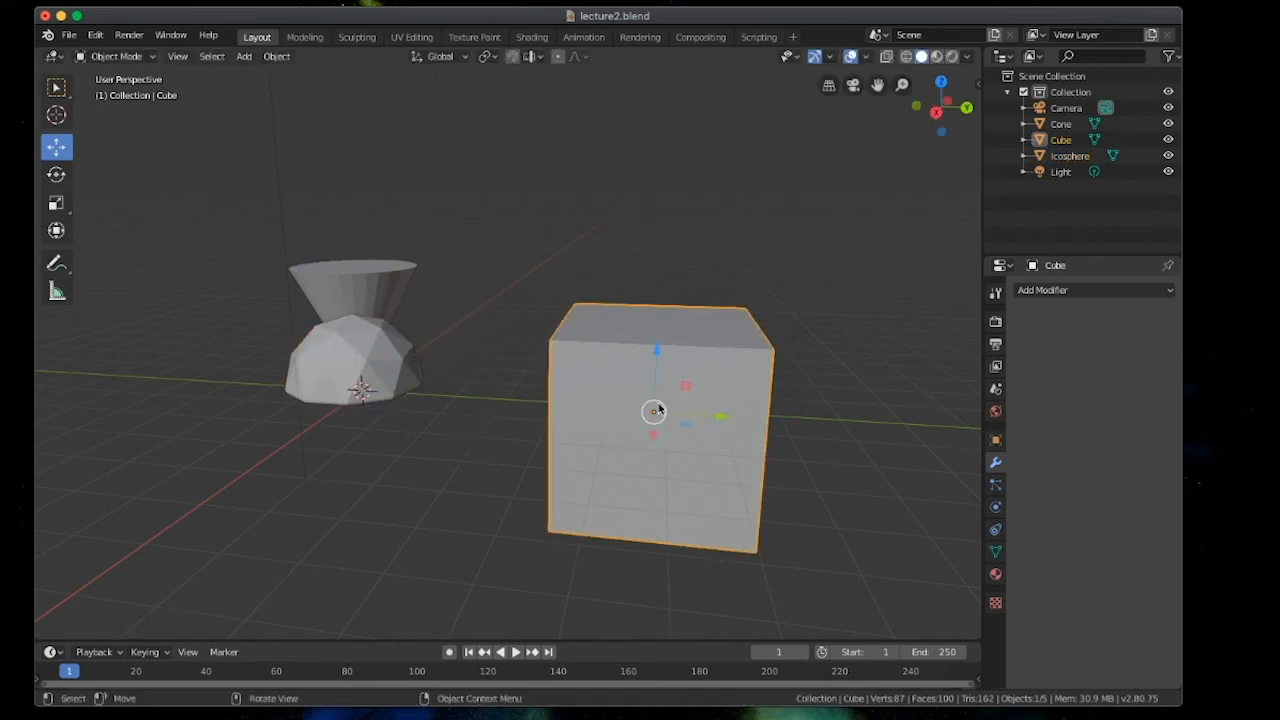
pyautogui.rightClick(708, 407)
pyautogui.click(711, 399)
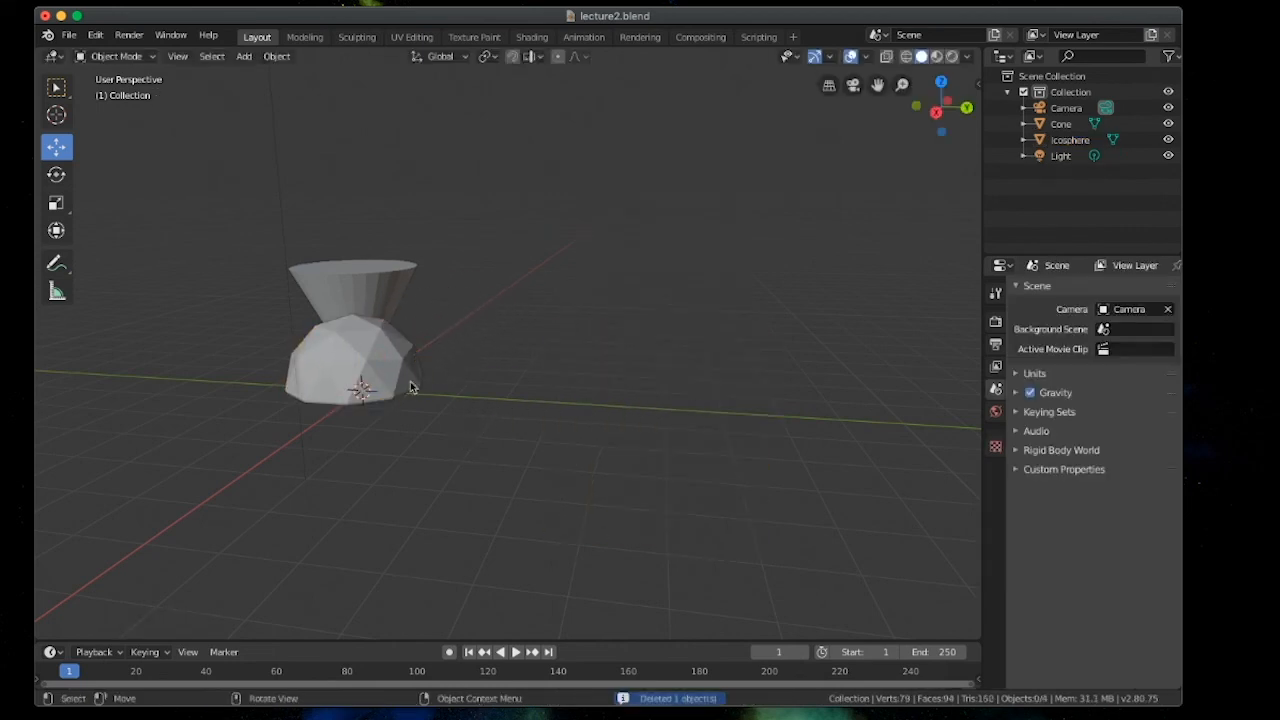
# Raise the half-icosphere along Z toward the cone's open top and adjust its position over the cone
pyautogui.click(361, 322)
pyautogui.press('g')
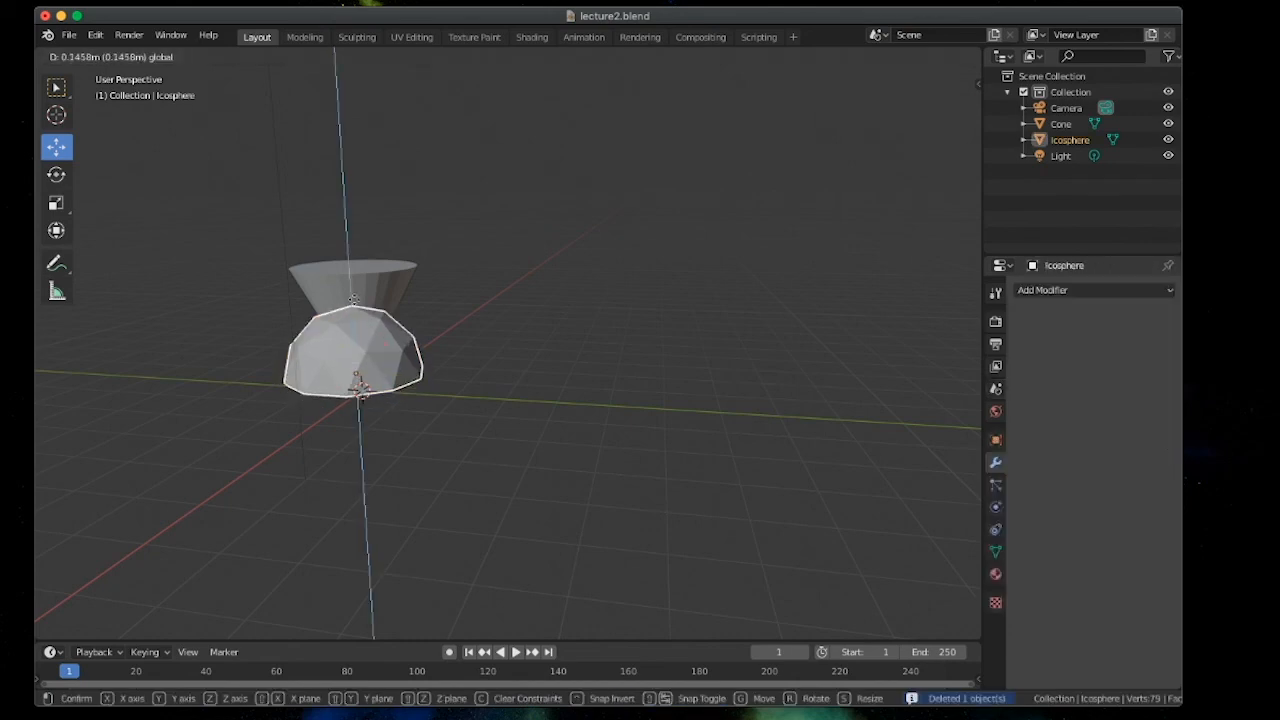
pyautogui.click(370, 241)
pyautogui.moveTo(402, 323); pyautogui.dragTo(460, 368, button='middle')
pyautogui.moveTo(417, 397); pyautogui.dragTo(378, 361)
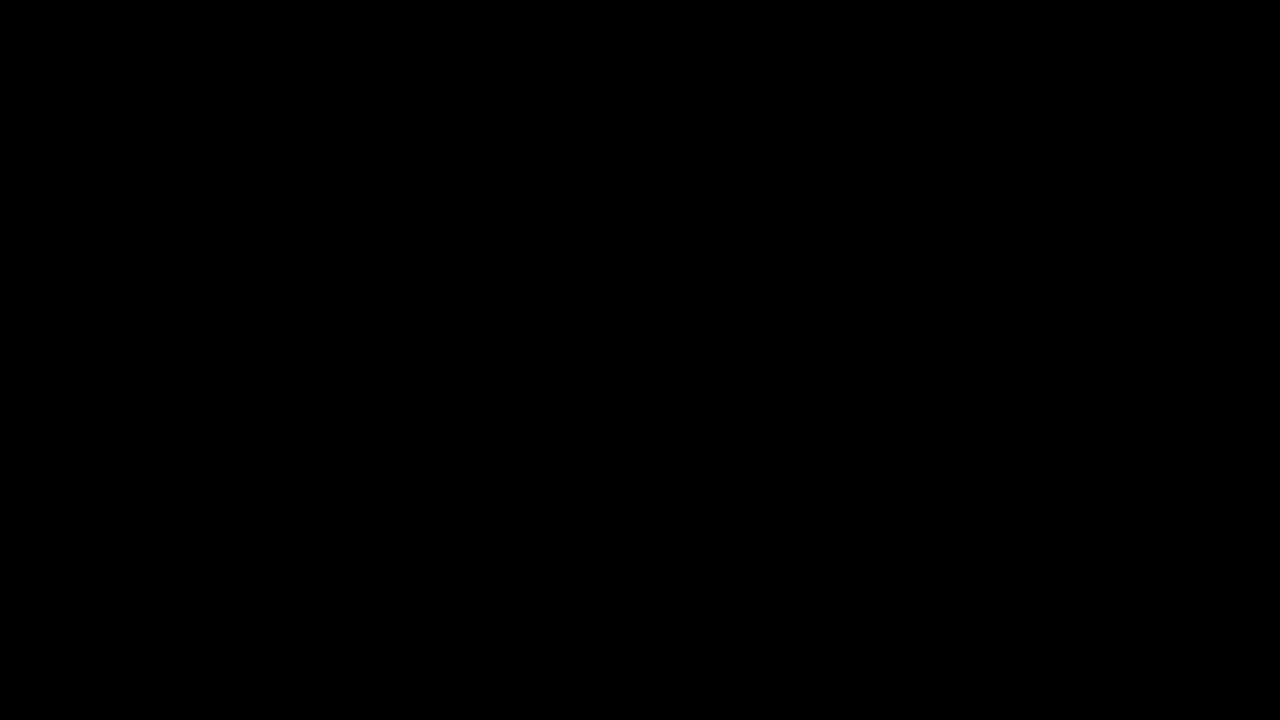